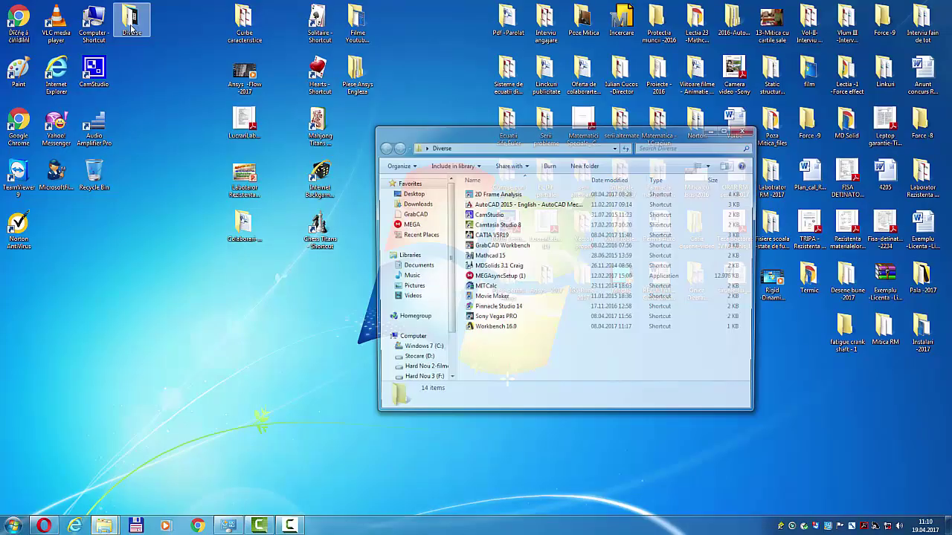
- Launch ANSYS Workbench 16.0 from its shortcut in the Diverse folder
{"action": "left_click", "coordinate": [490, 330]}
{"action": "double_click", "coordinate": [491, 330]}
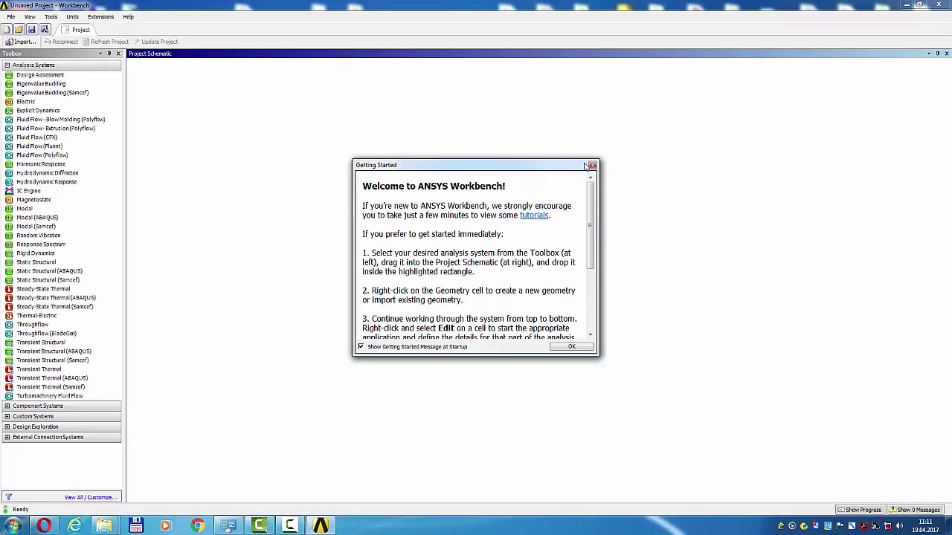
- Dismiss Getting Started, add a Static Structural system, and bring up its Geometry cell options
{"action": "left_click", "coordinate": [592, 164]}
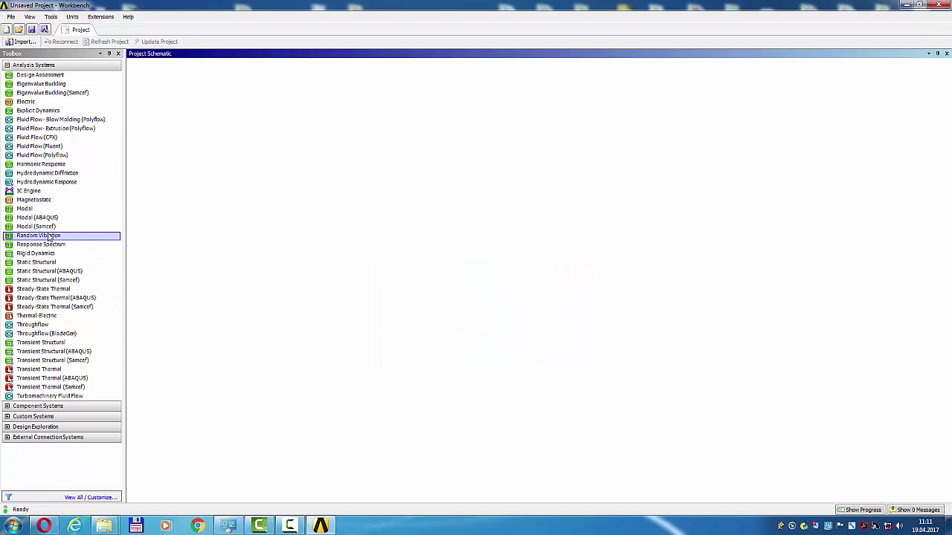
{"action": "left_click", "coordinate": [46, 263]}
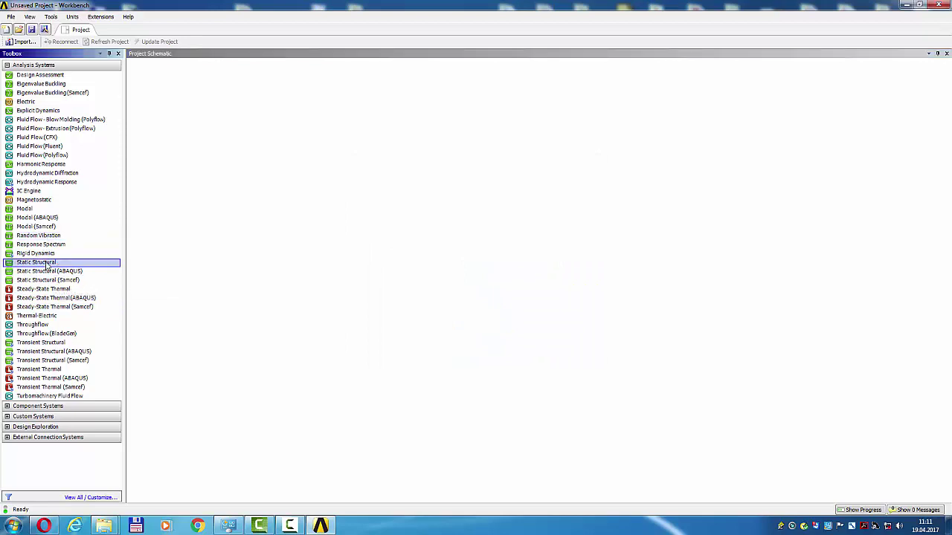
{"action": "right_click", "coordinate": [46, 264]}
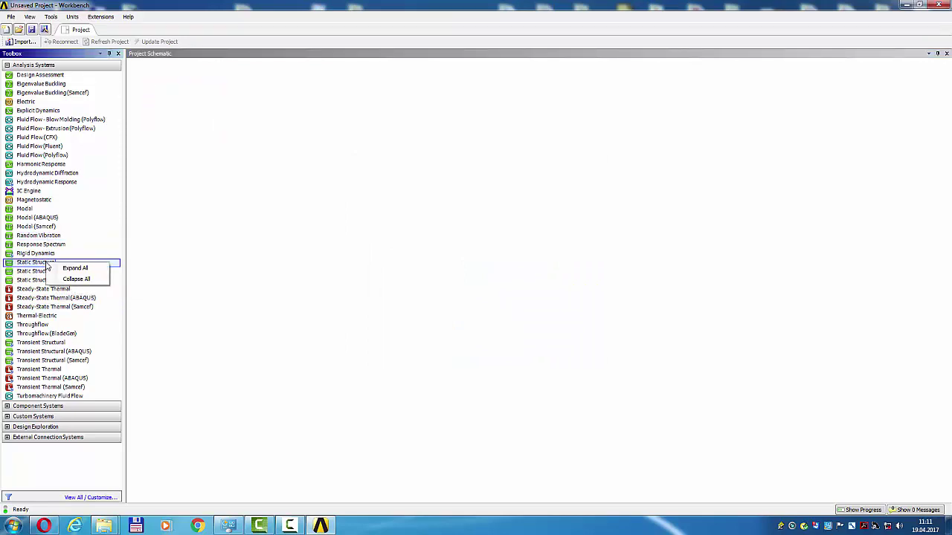
{"action": "left_click", "coordinate": [33, 266]}
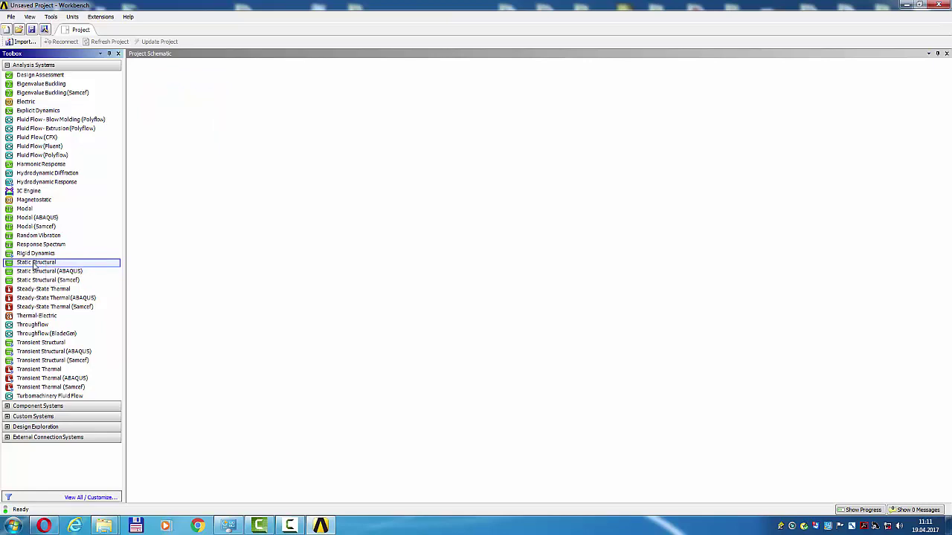
{"action": "left_click_drag", "start_coordinate": [33, 267], "coordinate": [238, 197]}
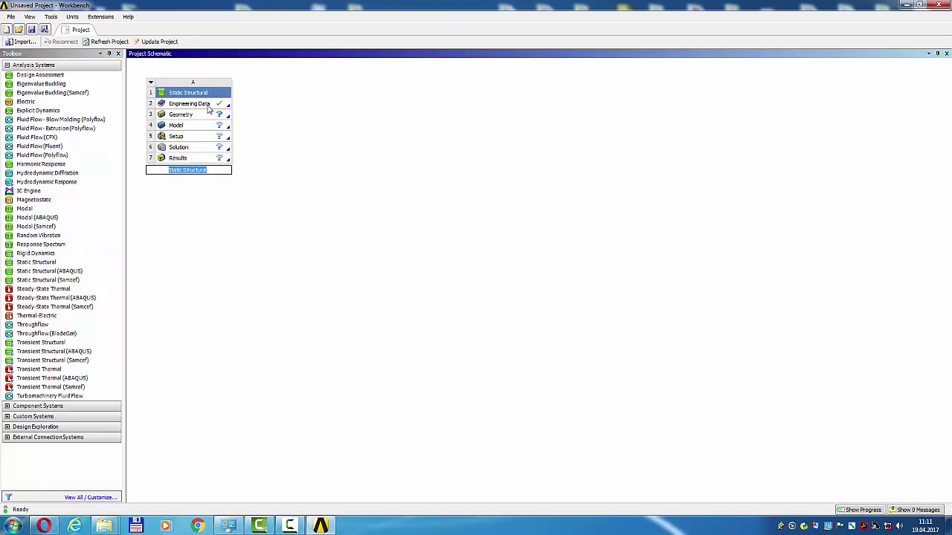
{"action": "left_click", "coordinate": [191, 117]}
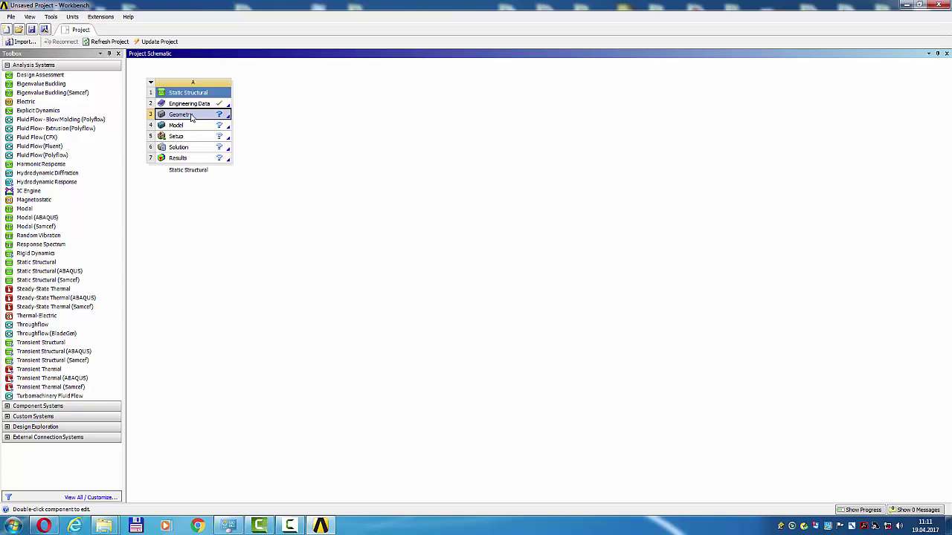
{"action": "right_click", "coordinate": [191, 118]}
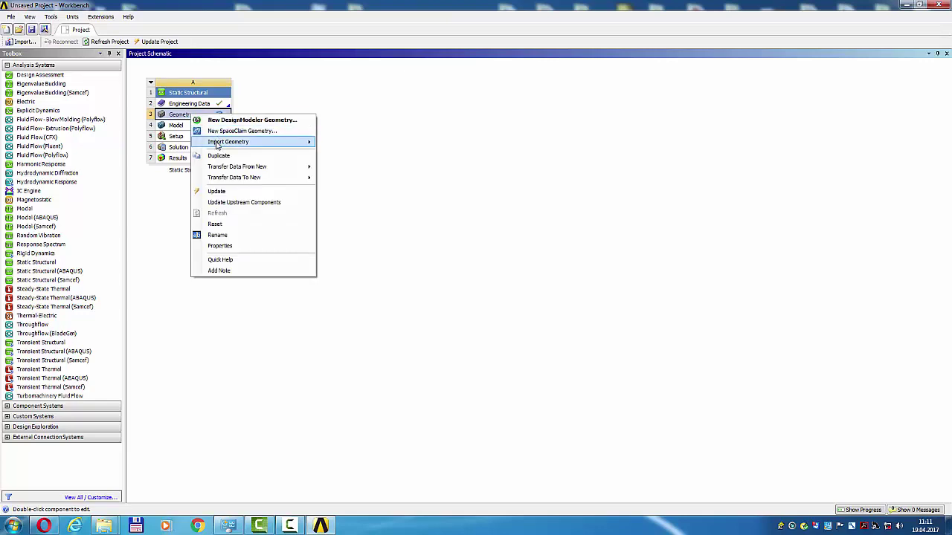
{"action": "mouse_move", "coordinate": [228, 142]}
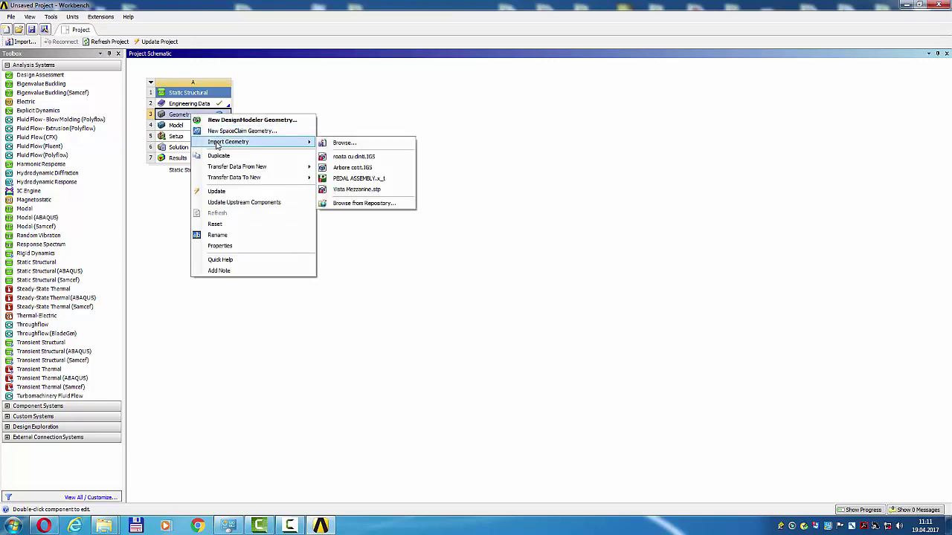
- Choose piesa 6.x_t from Desktop > Piese pentru Ansys as the system geometry
{"action": "left_click", "coordinate": [345, 143]}
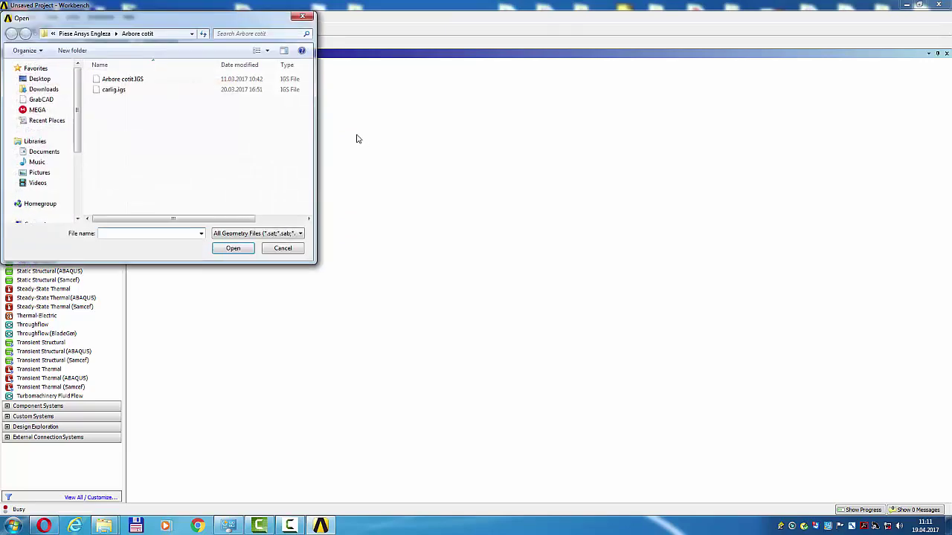
{"action": "left_click", "coordinate": [40, 79]}
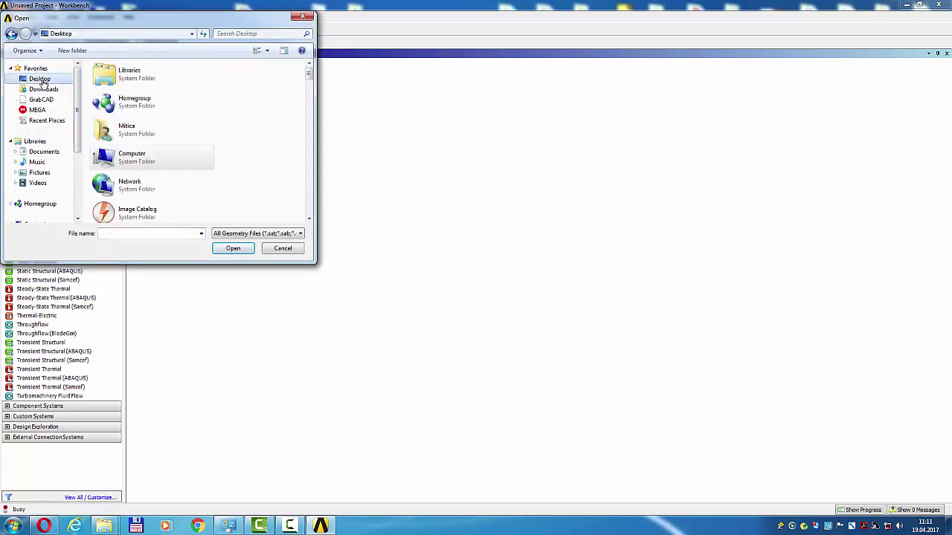
{"action": "left_click", "coordinate": [180, 158]}
{"action": "left_click_drag", "start_coordinate": [309, 75], "coordinate": [319, 179]}
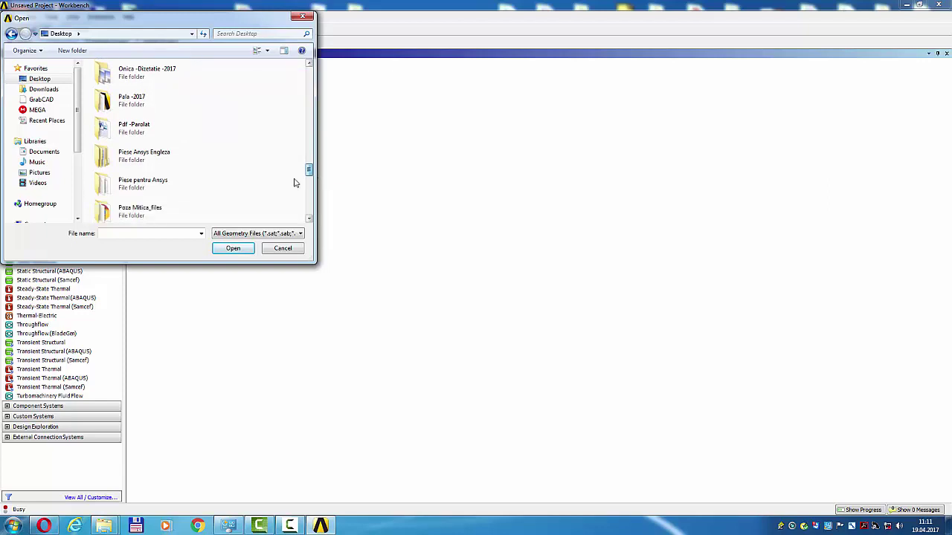
{"action": "double_click", "coordinate": [158, 183]}
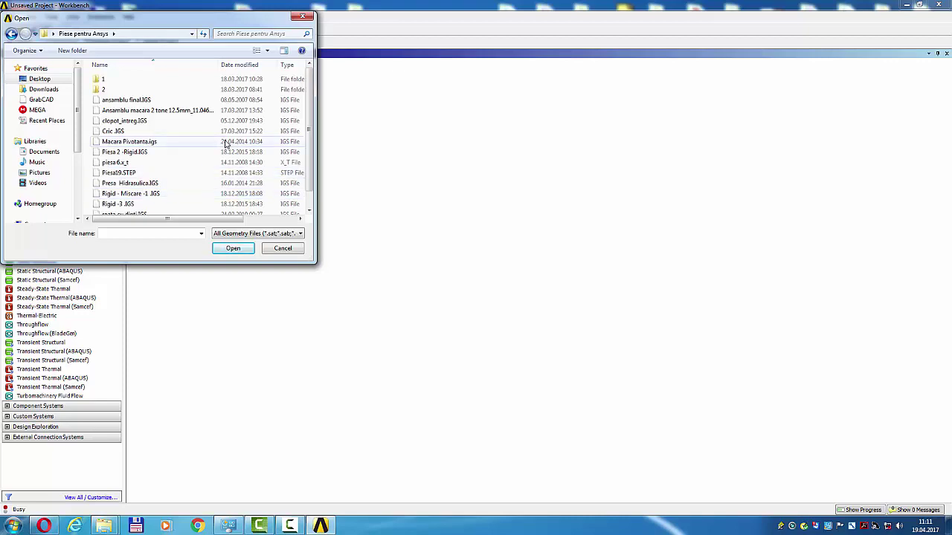
{"action": "left_click", "coordinate": [141, 123]}
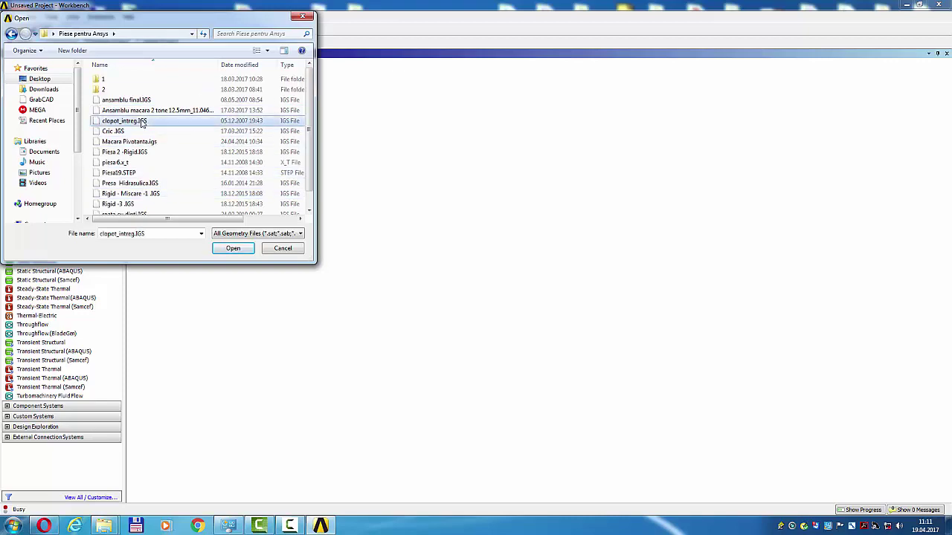
{"action": "left_click", "coordinate": [119, 163]}
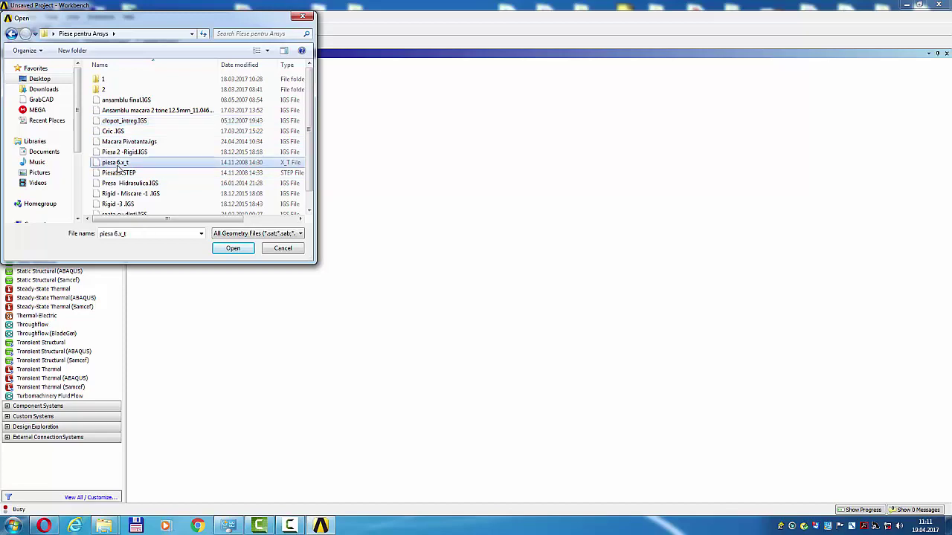
- Import piesa 6.x_t and open the Model cell in ANSYS Mechanical
{"action": "left_click", "coordinate": [232, 249]}
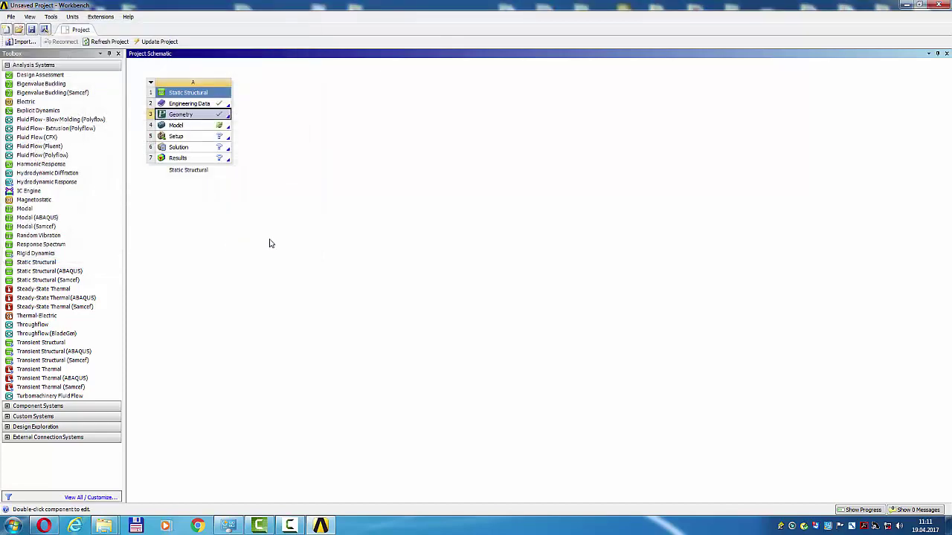
{"action": "left_click", "coordinate": [199, 126]}
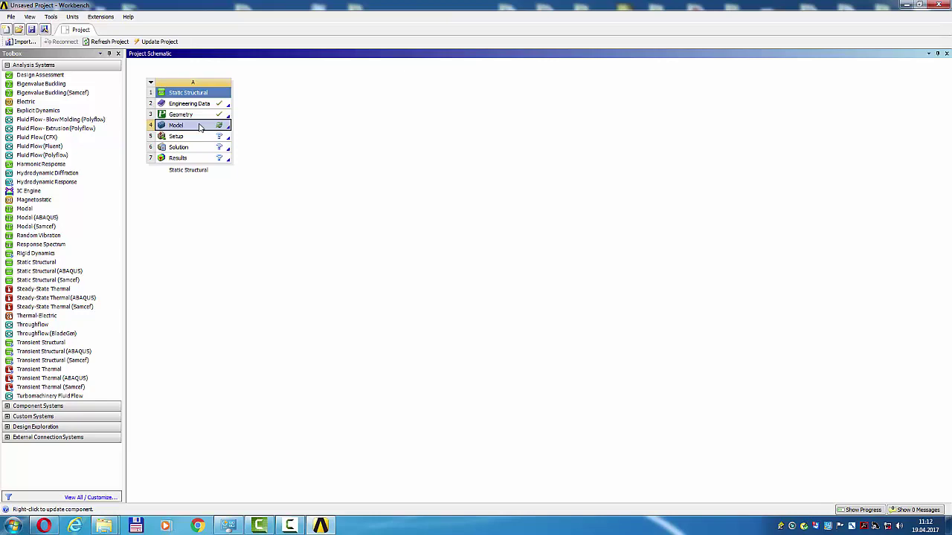
{"action": "double_click", "coordinate": [199, 127]}
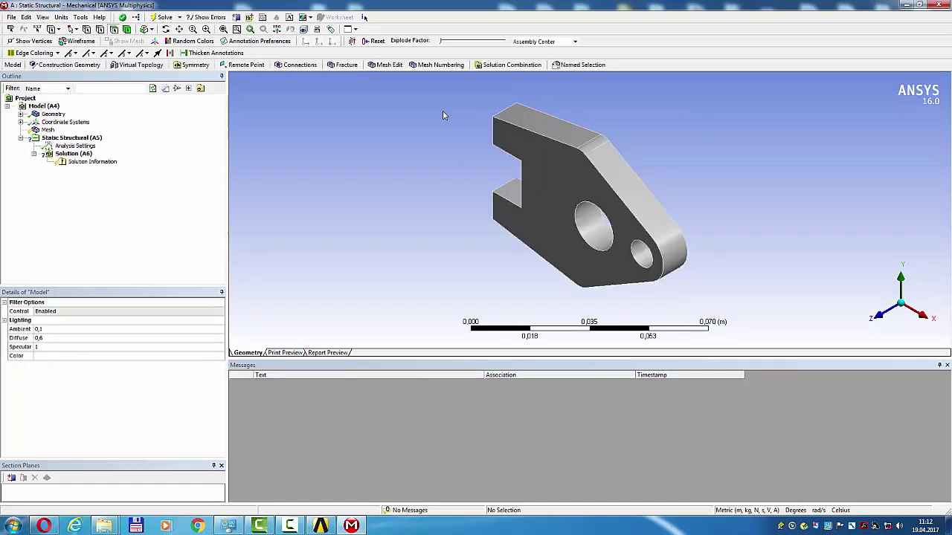
- Generate an initial mesh on the bracket
{"action": "left_click", "coordinate": [45, 130]}
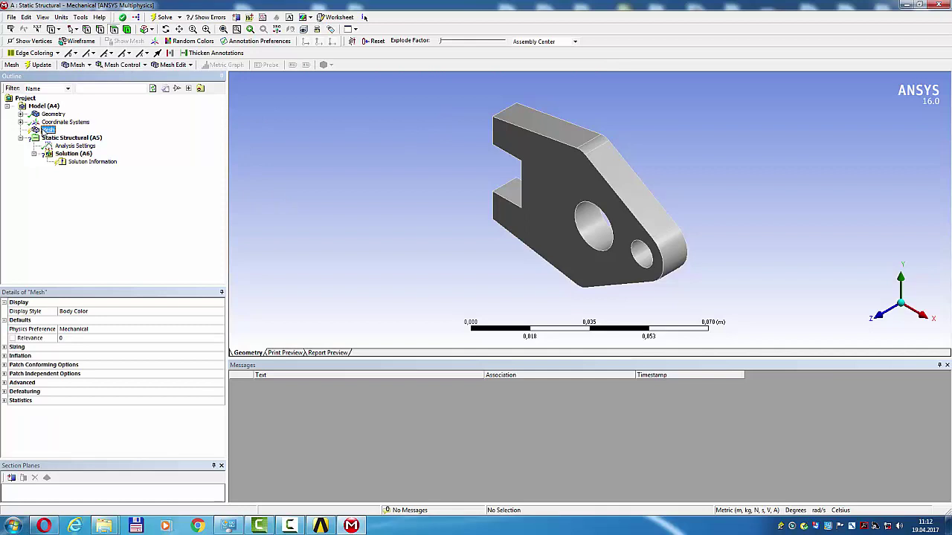
{"action": "right_click", "coordinate": [43, 131]}
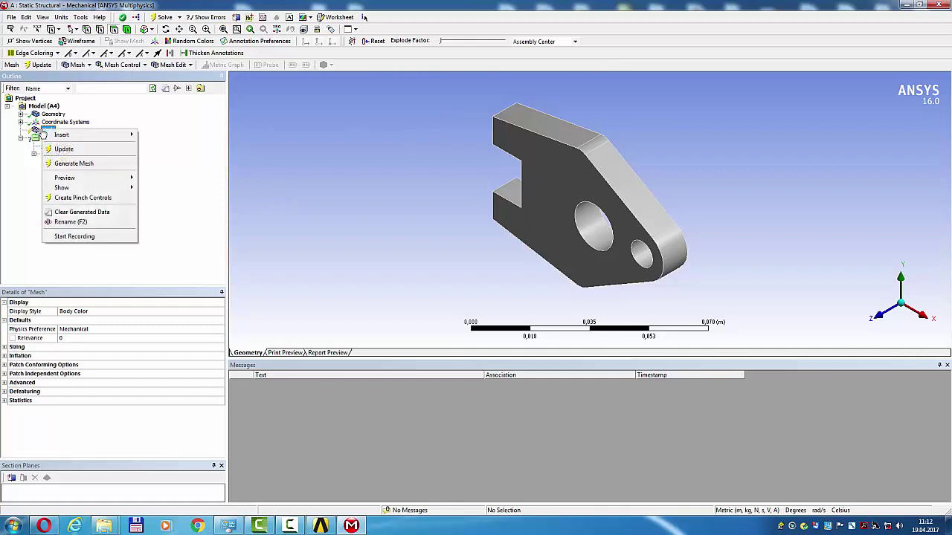
{"action": "left_click", "coordinate": [90, 170]}
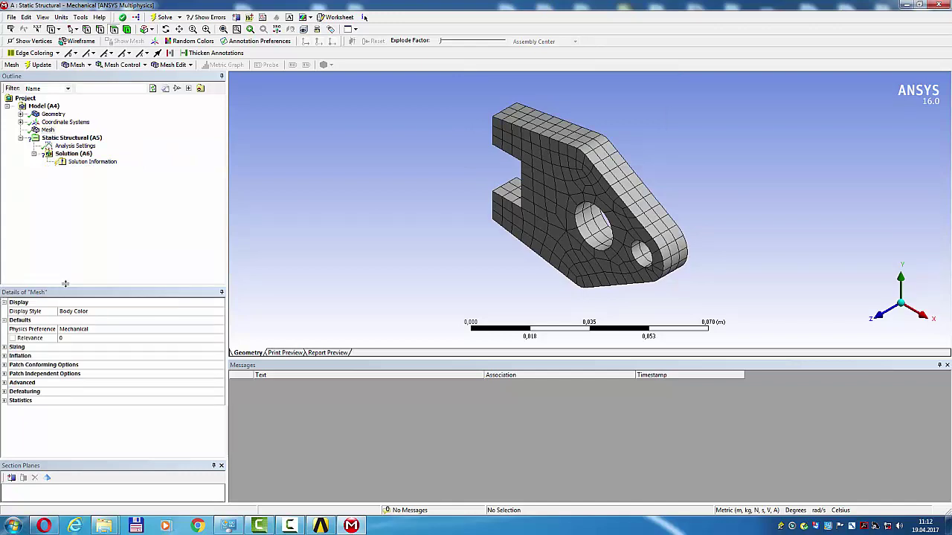
- Set the mesh Relevance Center to Fine and regenerate the mesh
{"action": "left_click", "coordinate": [4, 346]}
{"action": "left_click", "coordinate": [76, 365]}
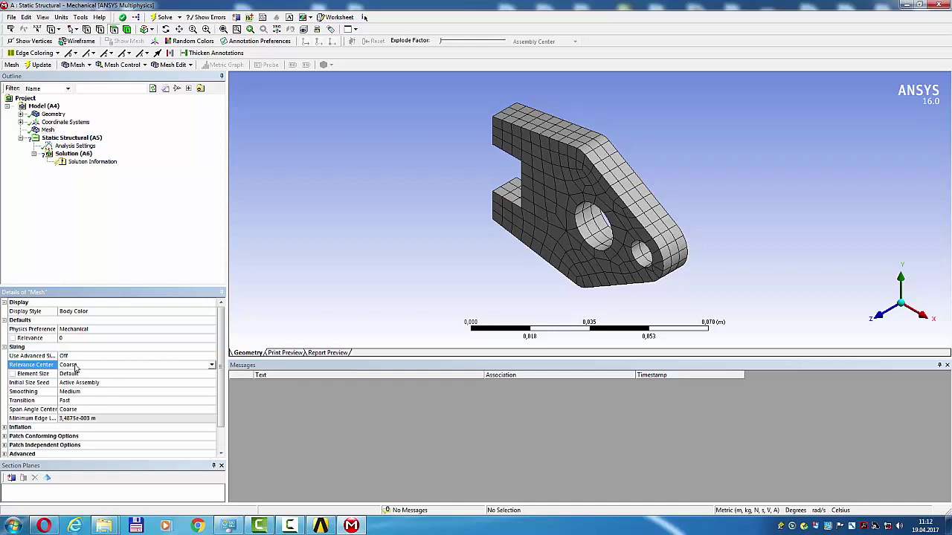
{"action": "left_click", "coordinate": [212, 366]}
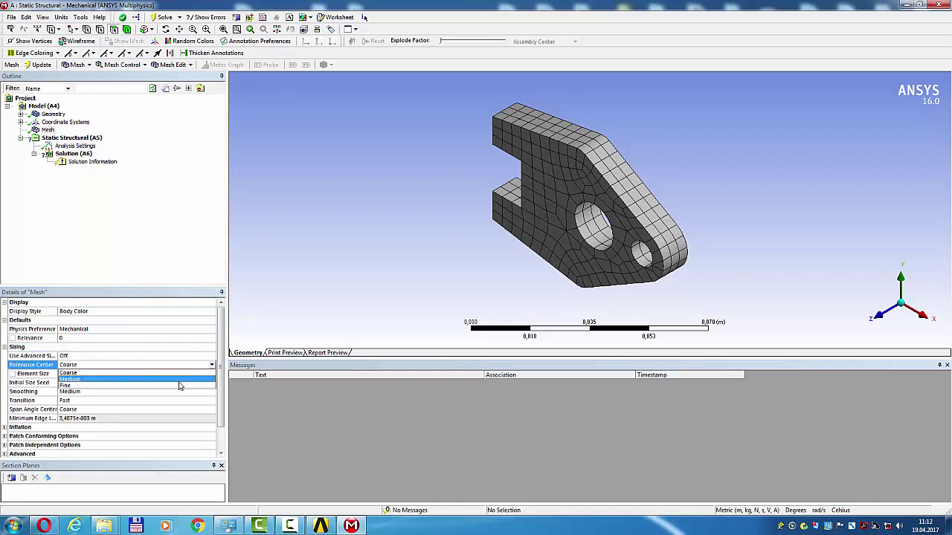
{"action": "left_click", "coordinate": [179, 386]}
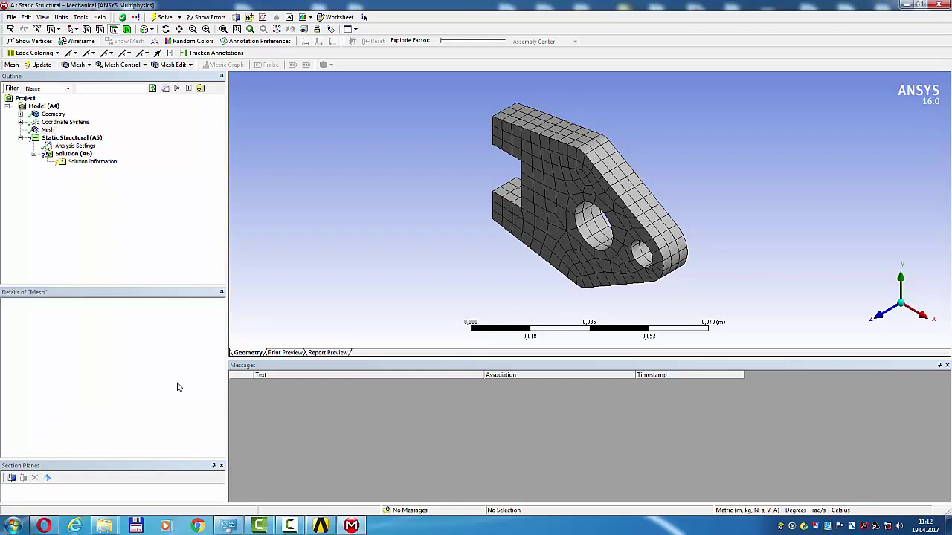
{"action": "left_click", "coordinate": [41, 66]}
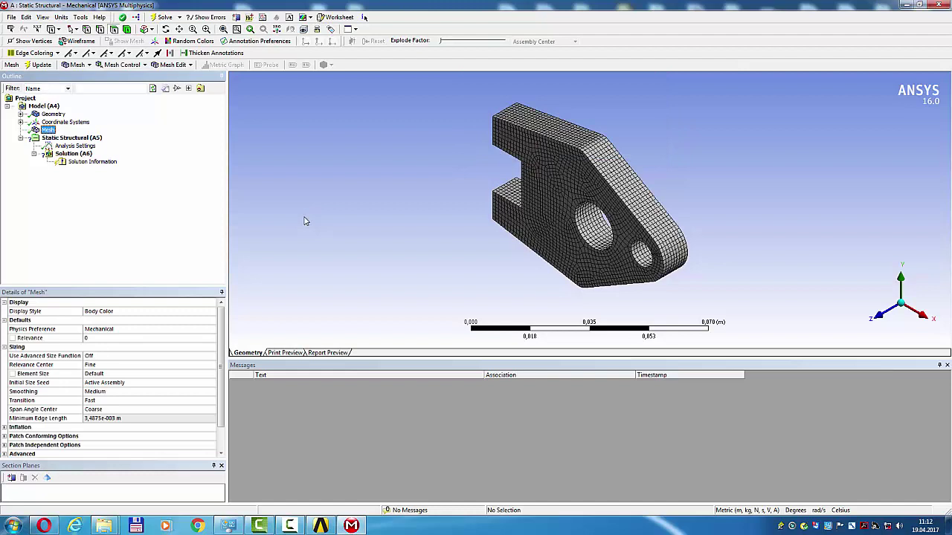
- Add a Fixed Support on the top faces of both end blocks
{"action": "left_click", "coordinate": [77, 139]}
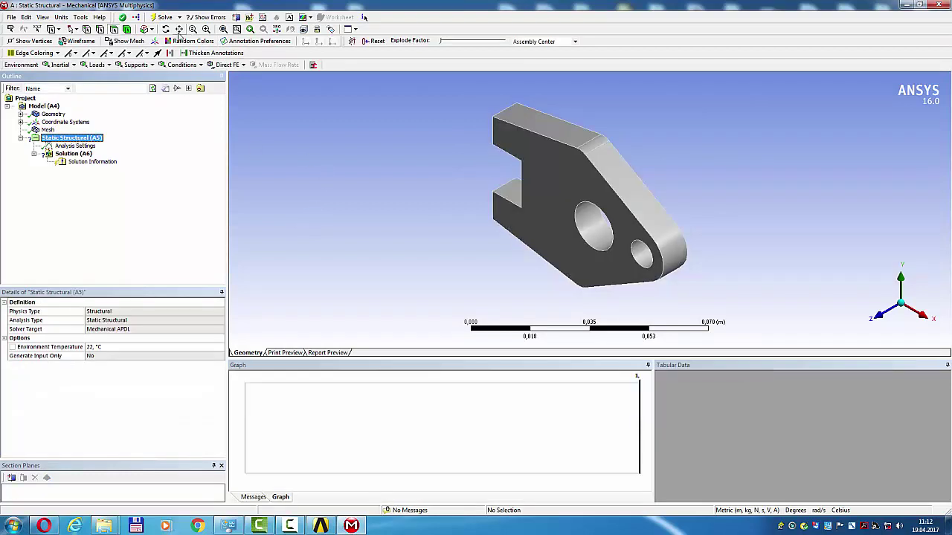
{"action": "left_click", "coordinate": [166, 30]}
{"action": "left_click_drag", "start_coordinate": [476, 156], "coordinate": [636, 213]}
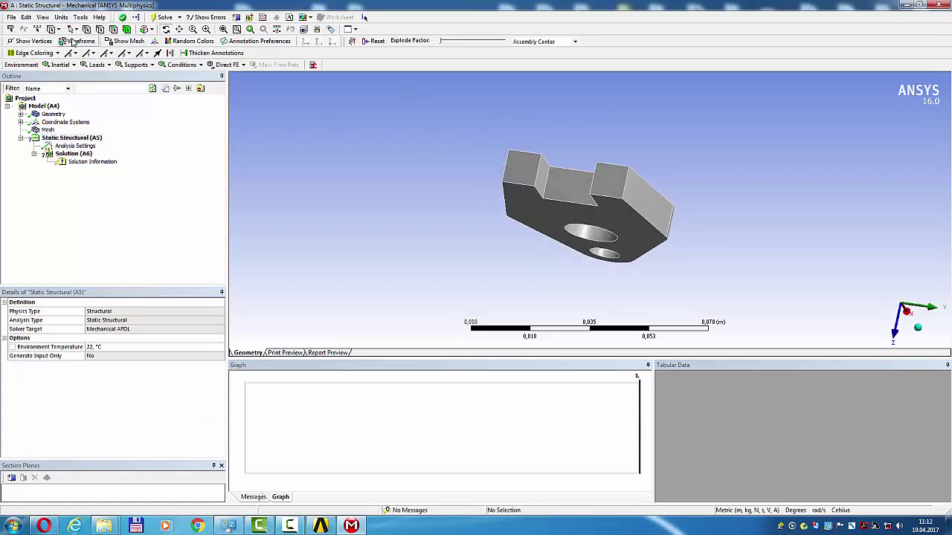
{"action": "left_click", "coordinate": [114, 30]}
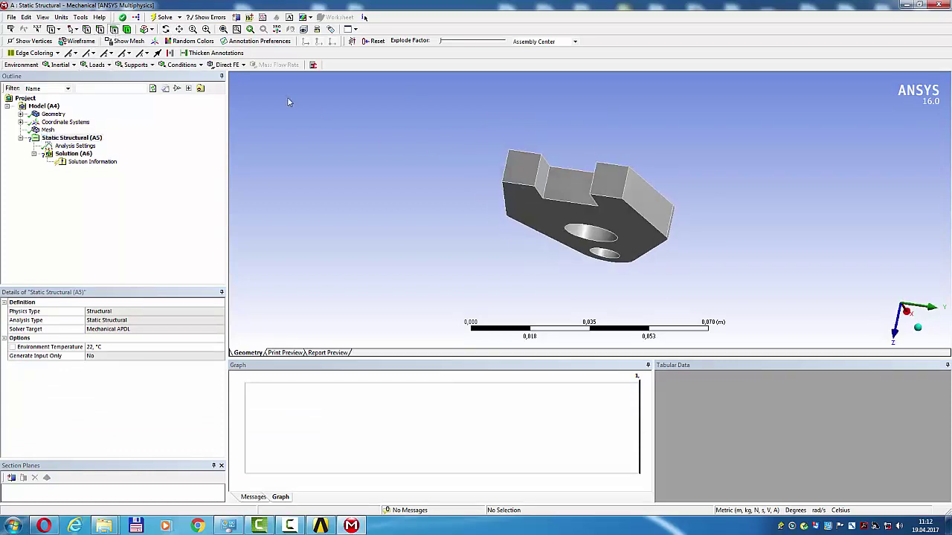
{"action": "left_click", "coordinate": [529, 180]}
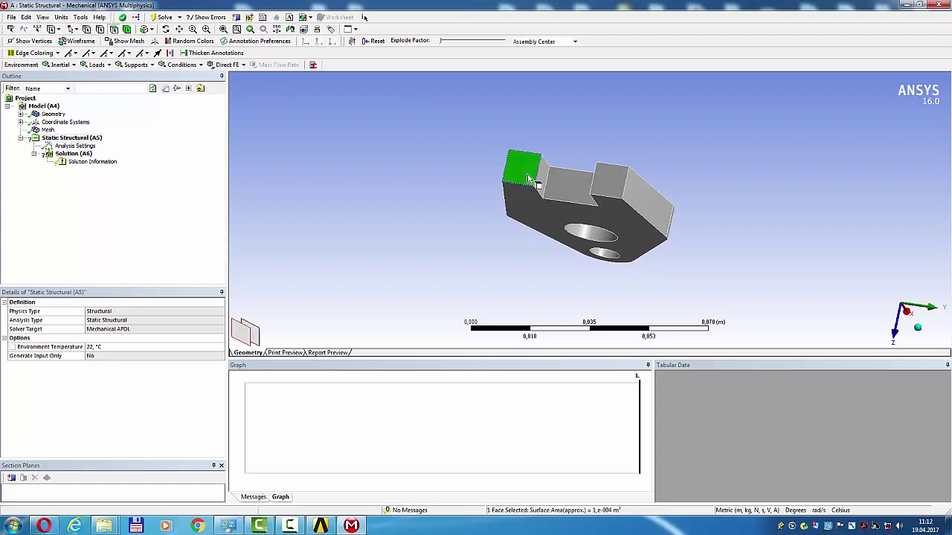
{"action": "left_click", "coordinate": [613, 181], "text": "ctrl"}
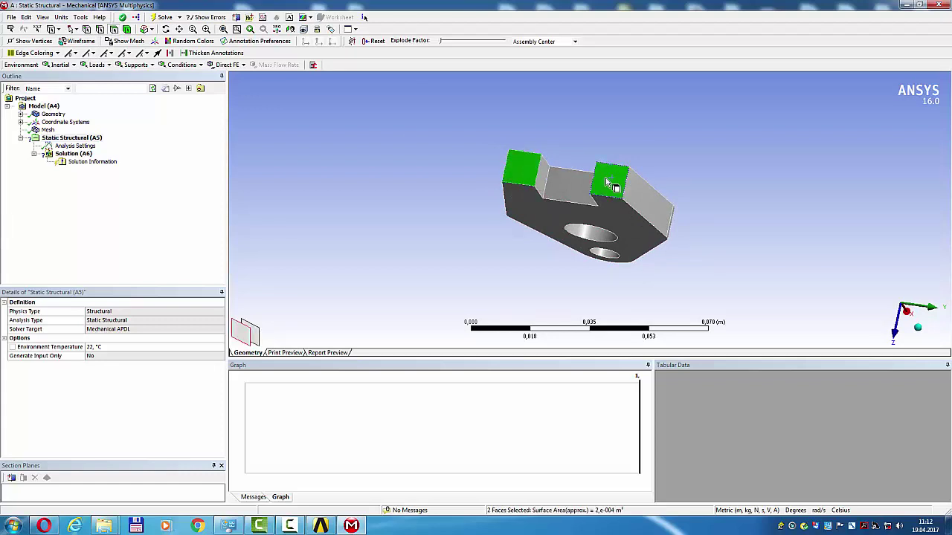
{"action": "left_click", "coordinate": [134, 65]}
{"action": "left_click", "coordinate": [140, 77]}
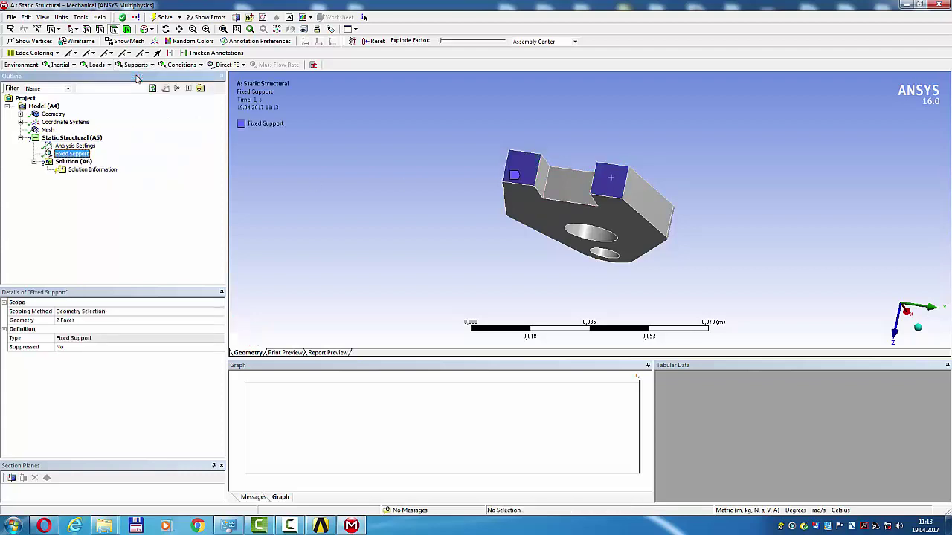
- Apply a Pressure load to the curved cylindrical top face
{"action": "left_click", "coordinate": [167, 30]}
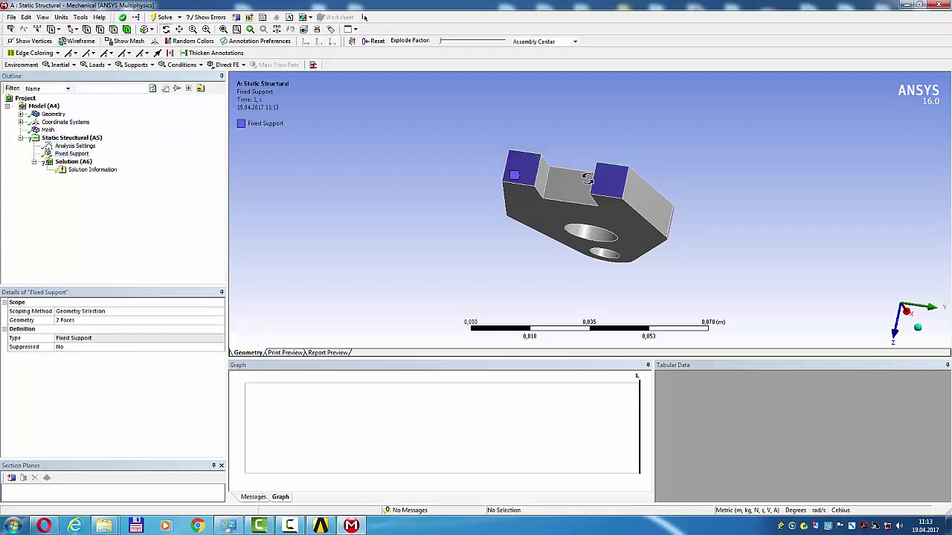
{"action": "mouse_move", "coordinate": [588, 180]}
{"action": "left_mouse_down"}
{"action": "mouse_move", "coordinate": [593, 166]}
{"action": "mouse_move", "coordinate": [552, 217]}
{"action": "left_mouse_up"}
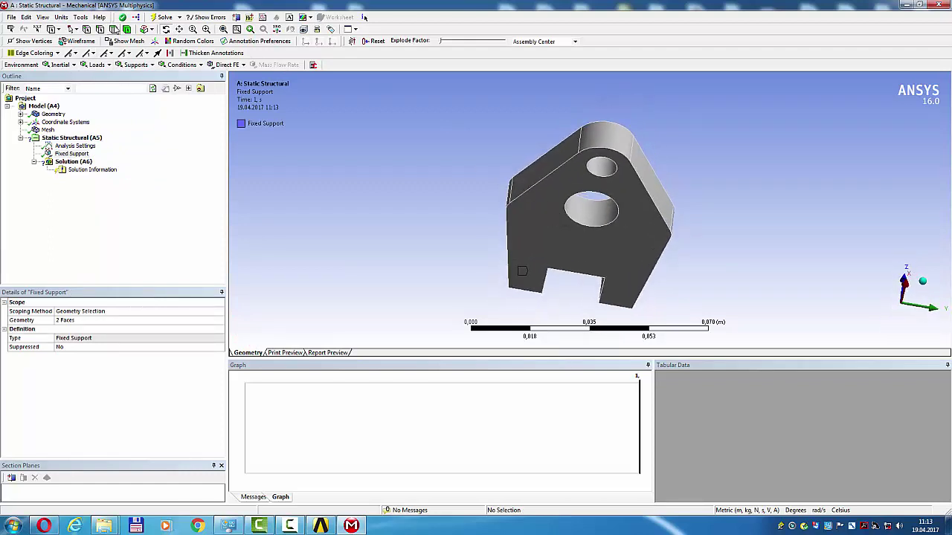
{"action": "left_click", "coordinate": [114, 29]}
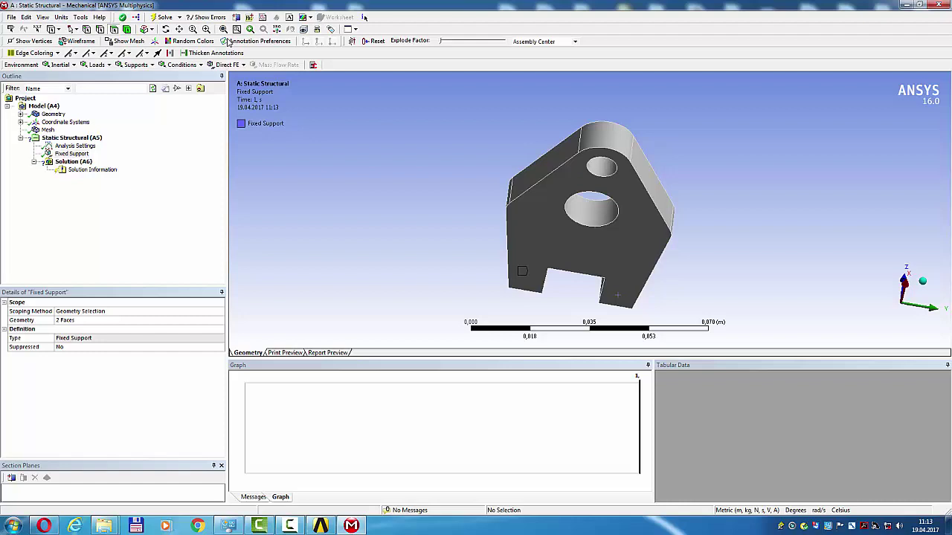
{"action": "left_click", "coordinate": [611, 139]}
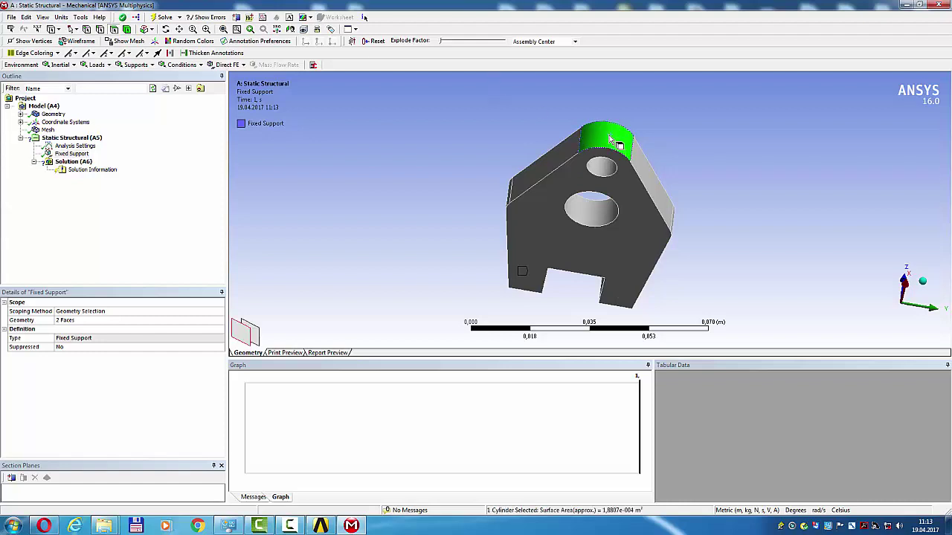
{"action": "left_click", "coordinate": [96, 65]}
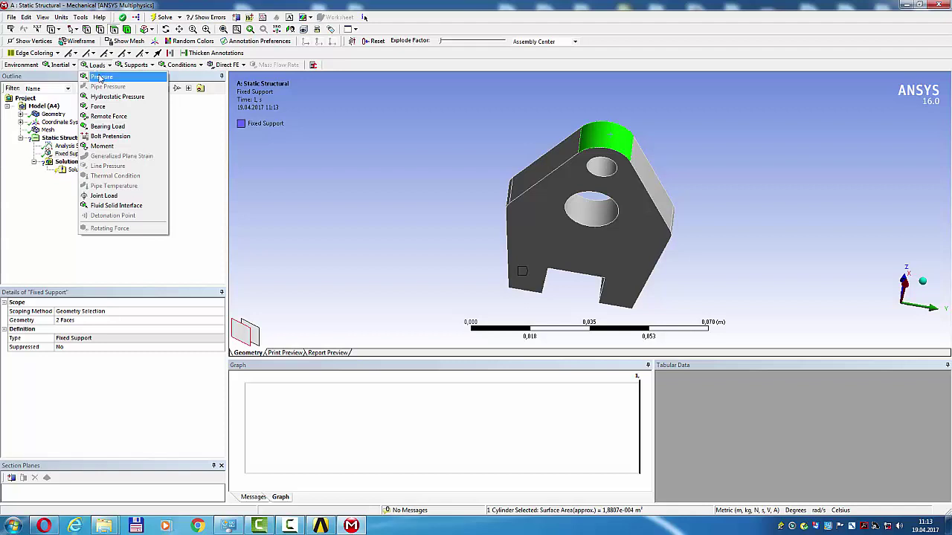
{"action": "left_click", "coordinate": [101, 79]}
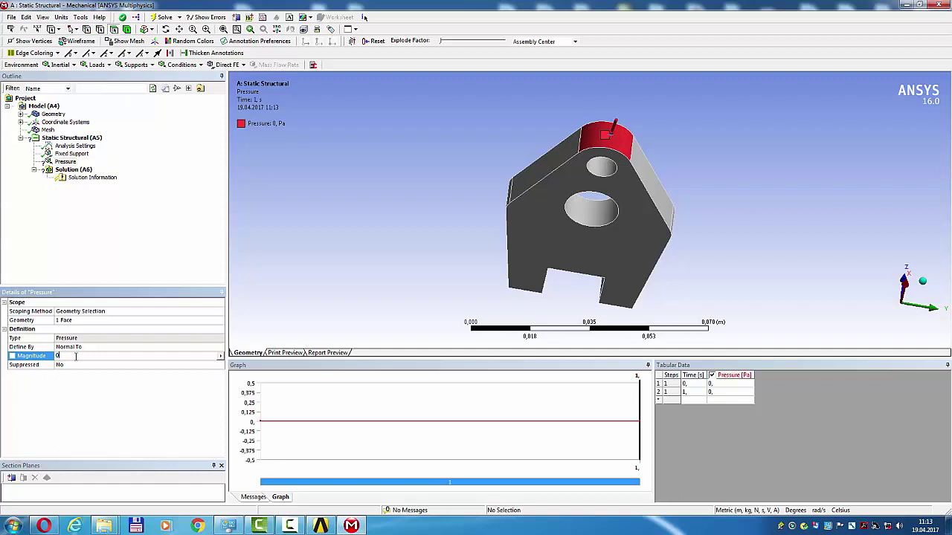
- Switch units to Metric (mm, t, N, s, mV, mA) and set the pressure to 34 MPa
{"action": "left_click", "coordinate": [57, 17]}
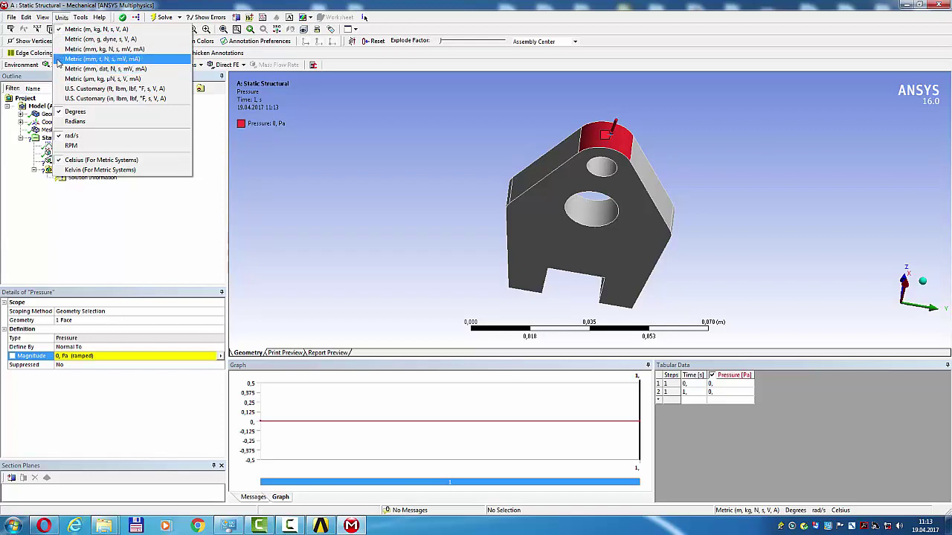
{"action": "left_click", "coordinate": [58, 59]}
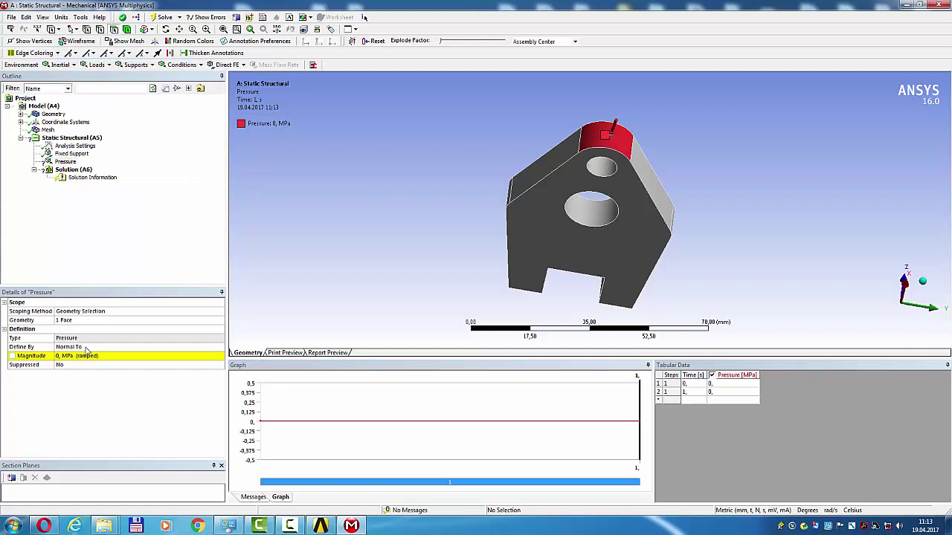
{"action": "left_click", "coordinate": [86, 357]}
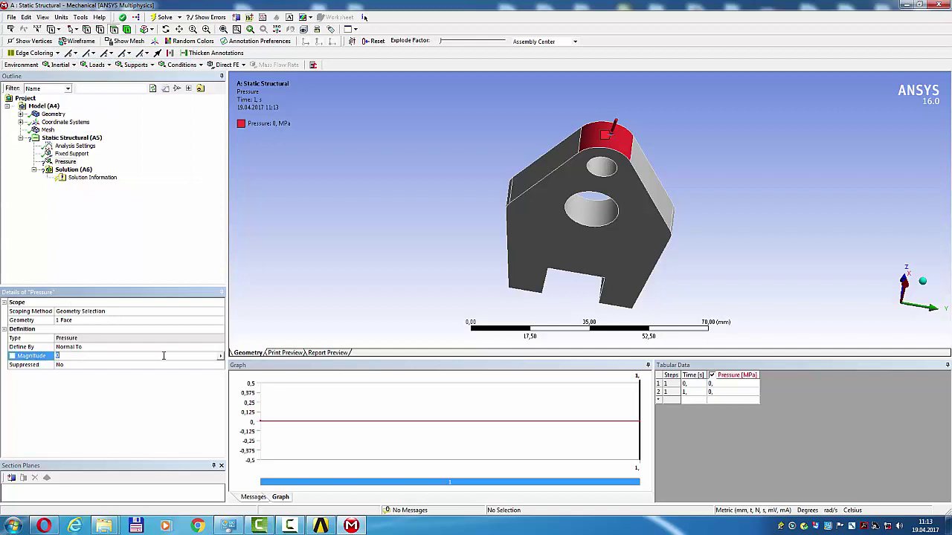
{"action": "type", "text": "34"}
{"action": "key", "text": "Return"}
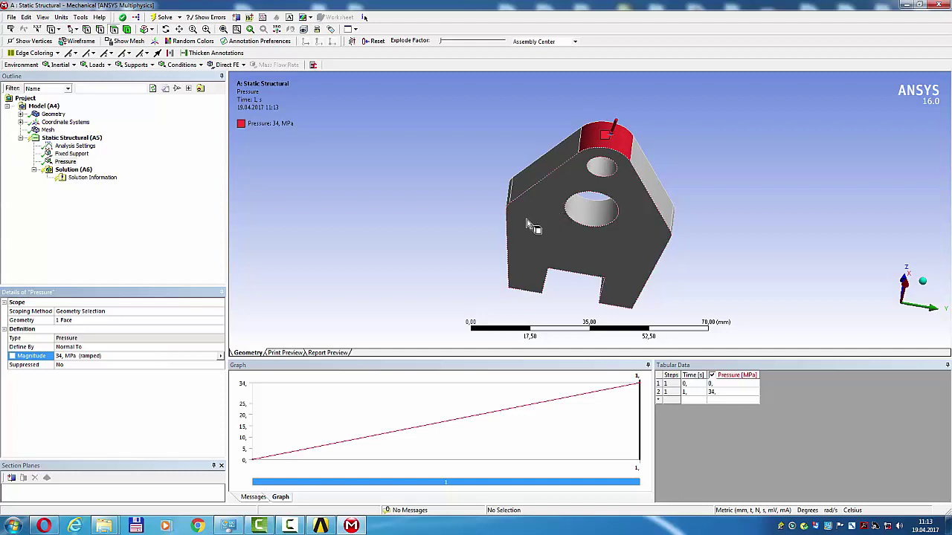
- Select the slanted top-left face, cancelling the load list without adding a load
{"action": "left_click", "coordinate": [541, 175]}
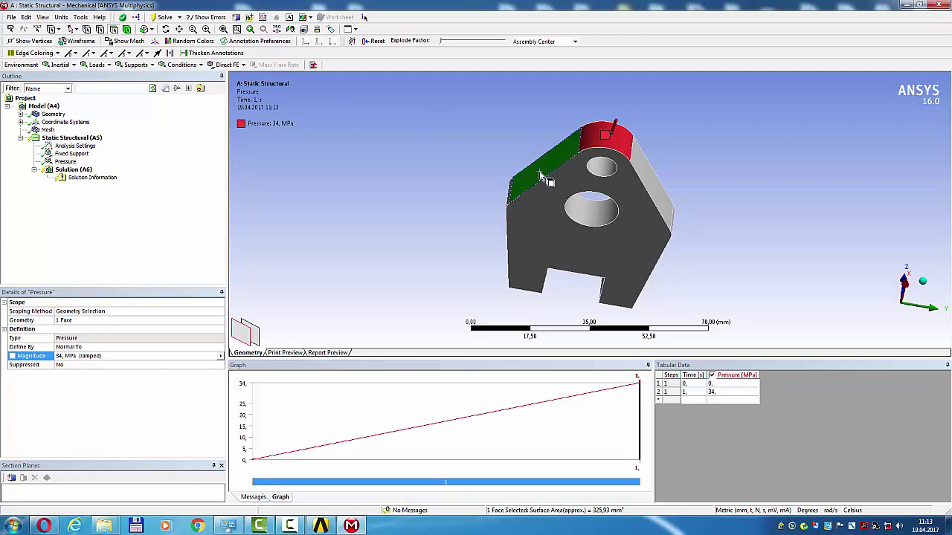
{"action": "left_click", "coordinate": [96, 65]}
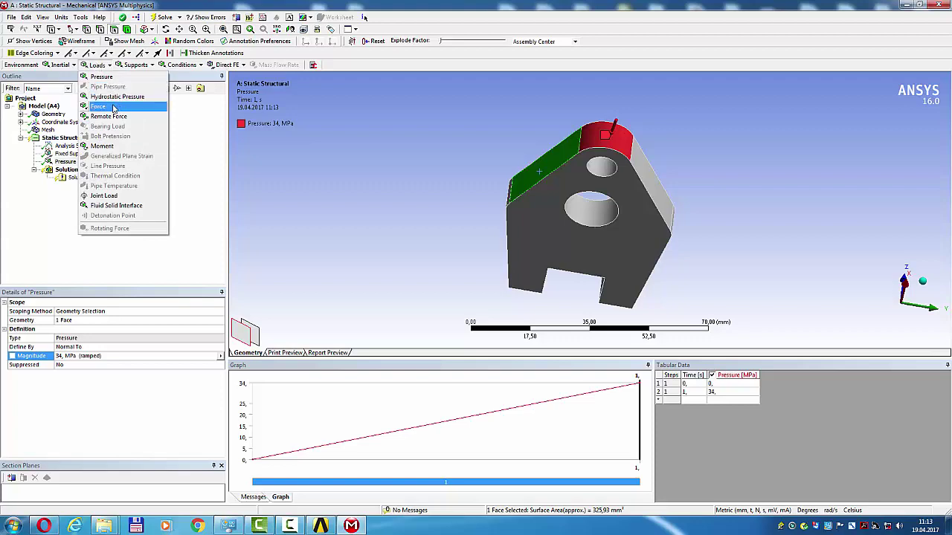
{"action": "key", "text": "Escape"}
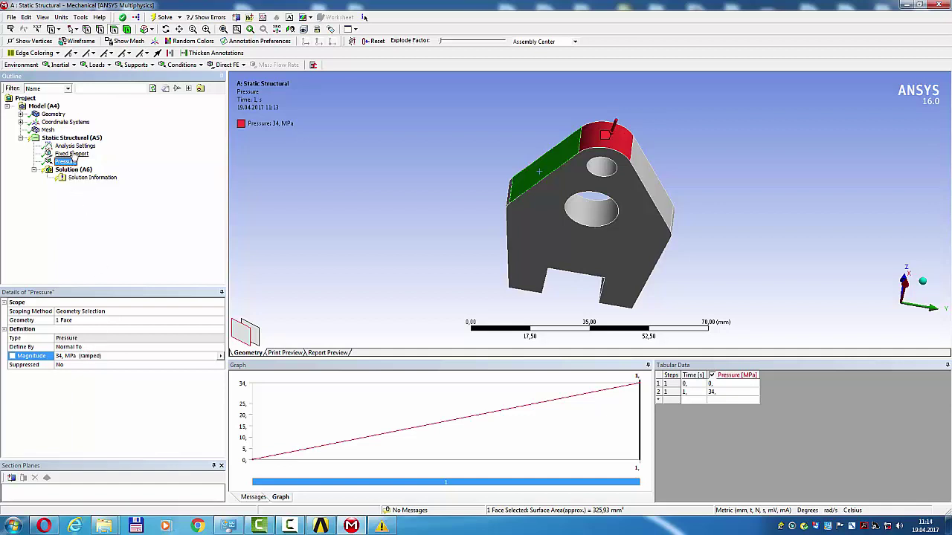
{"action": "left_click", "coordinate": [722, 153]}
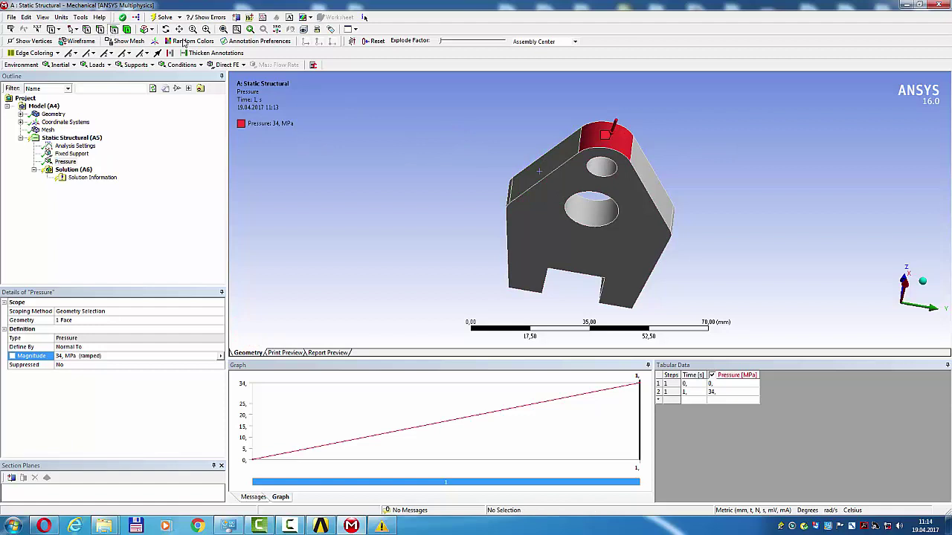
{"action": "left_click", "coordinate": [553, 176]}
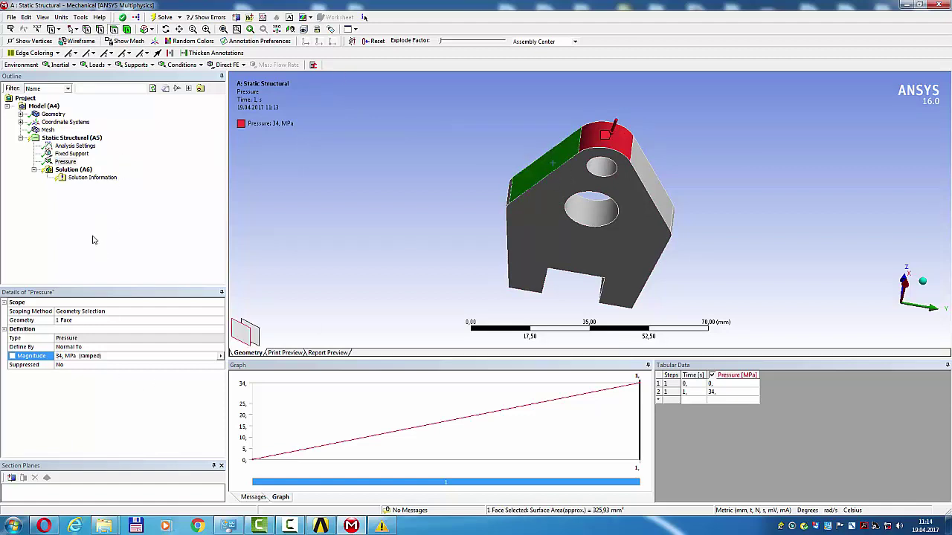
- Review the Pressure and Static Structural tree items, then select both slanted side faces
{"action": "left_click", "coordinate": [134, 241]}
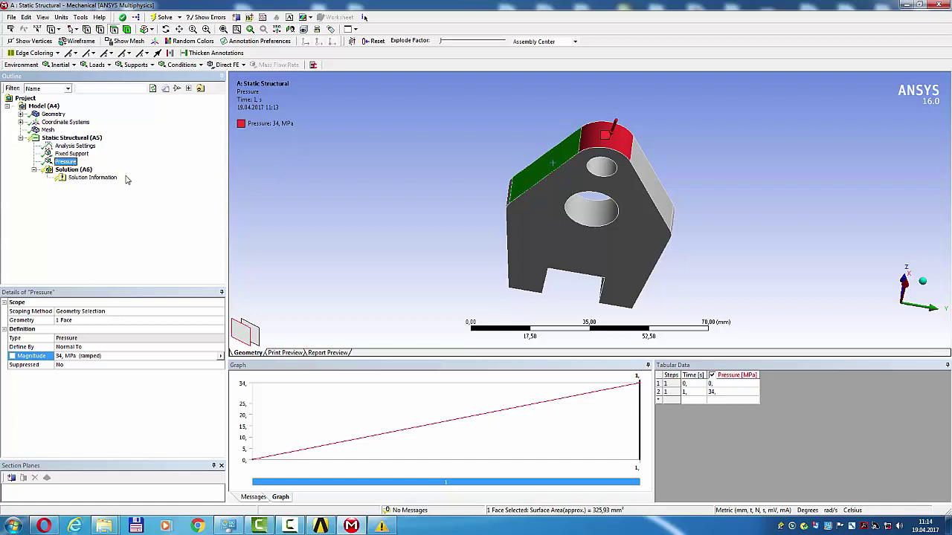
{"action": "left_click", "coordinate": [74, 170]}
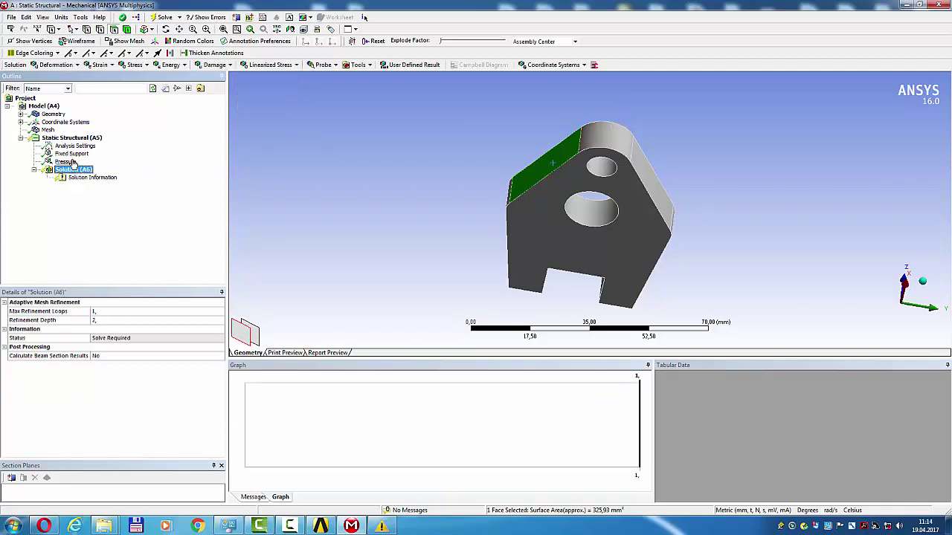
{"action": "left_click", "coordinate": [71, 137]}
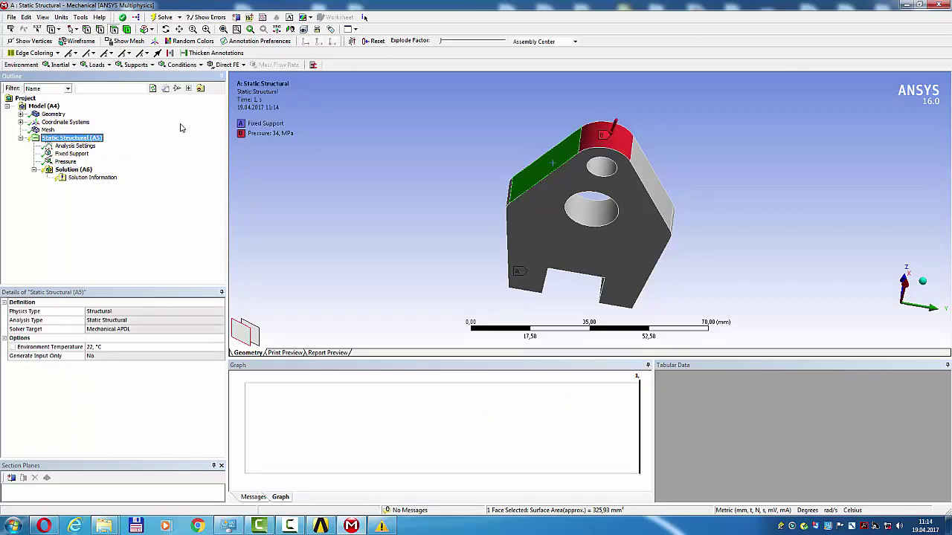
{"action": "left_click", "coordinate": [652, 183]}
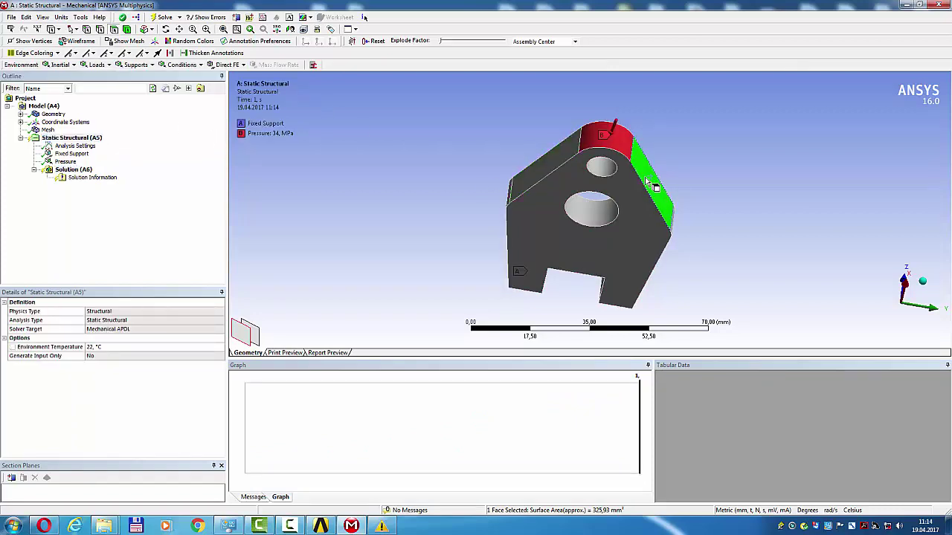
{"action": "left_click", "coordinate": [536, 181], "text": "ctrl"}
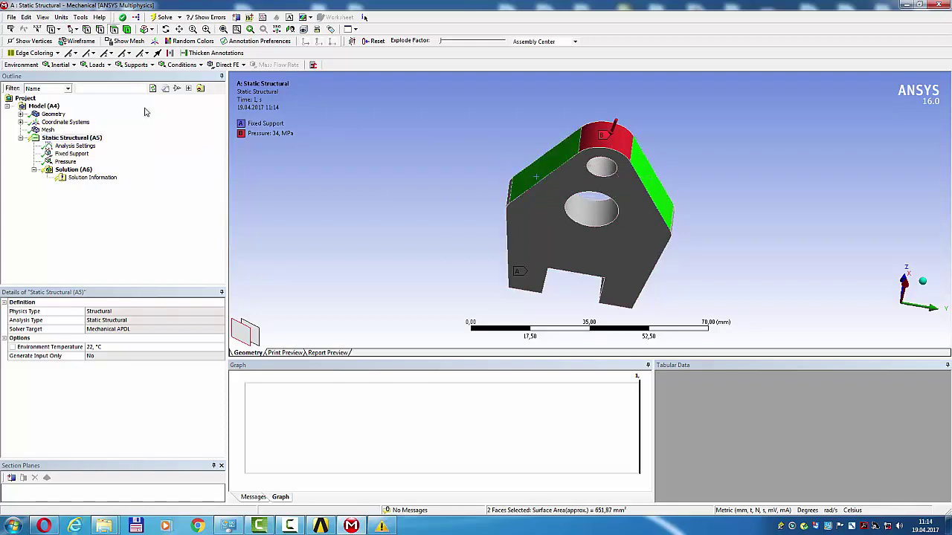
- Apply a Force to the two slanted faces, defined by components
{"action": "left_click", "coordinate": [96, 65]}
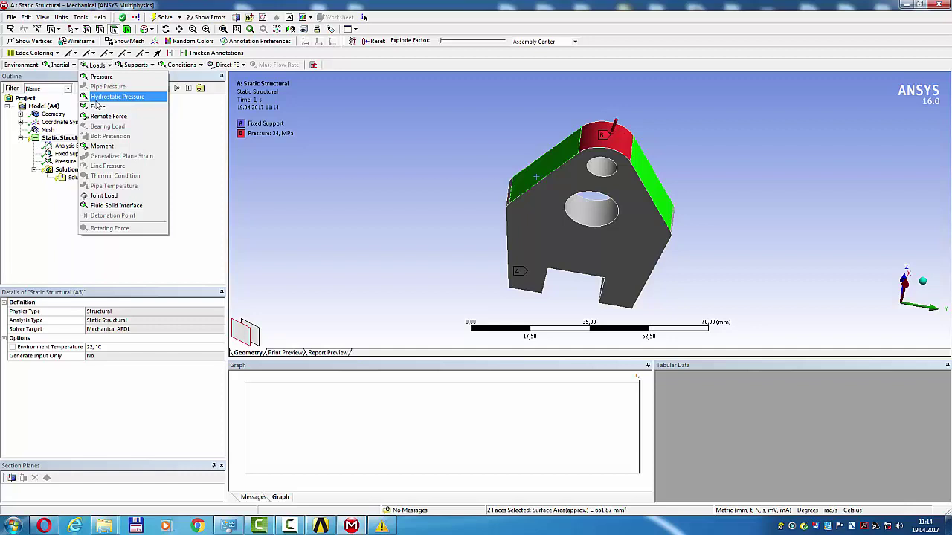
{"action": "left_click", "coordinate": [98, 107]}
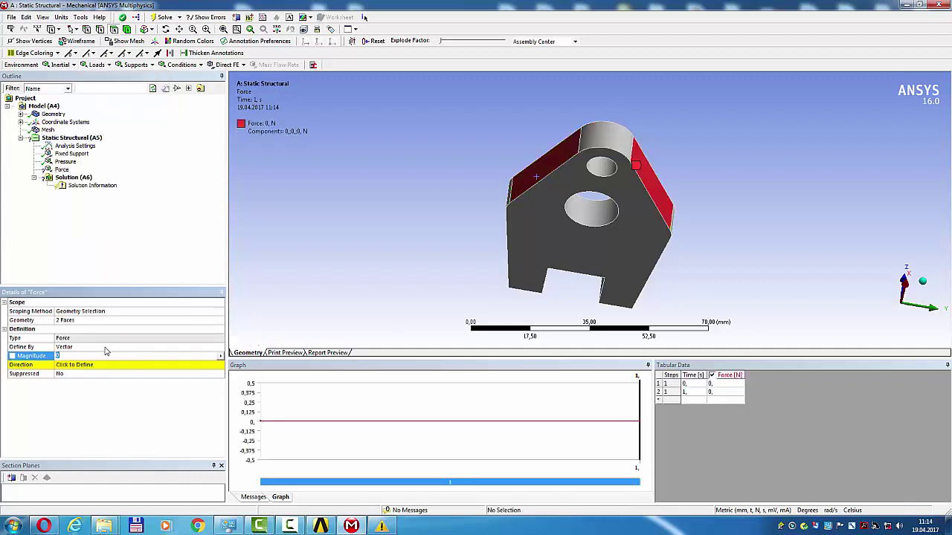
{"action": "left_click", "coordinate": [104, 347]}
{"action": "left_click", "coordinate": [220, 348]}
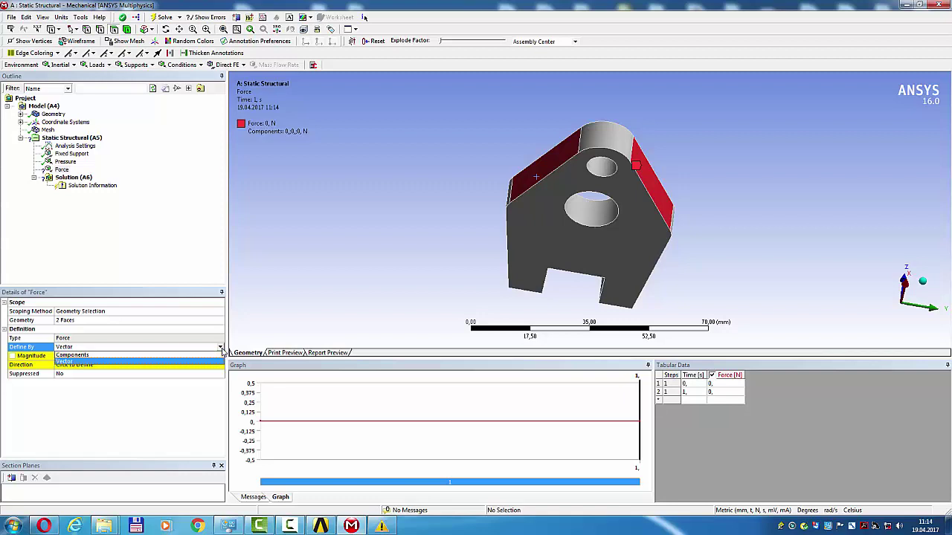
{"action": "left_click", "coordinate": [202, 356]}
- Set the force components to X 1234 N, Y 678 N and Z -890 N
{"action": "left_click", "coordinate": [104, 366]}
{"action": "type", "text": "123"}
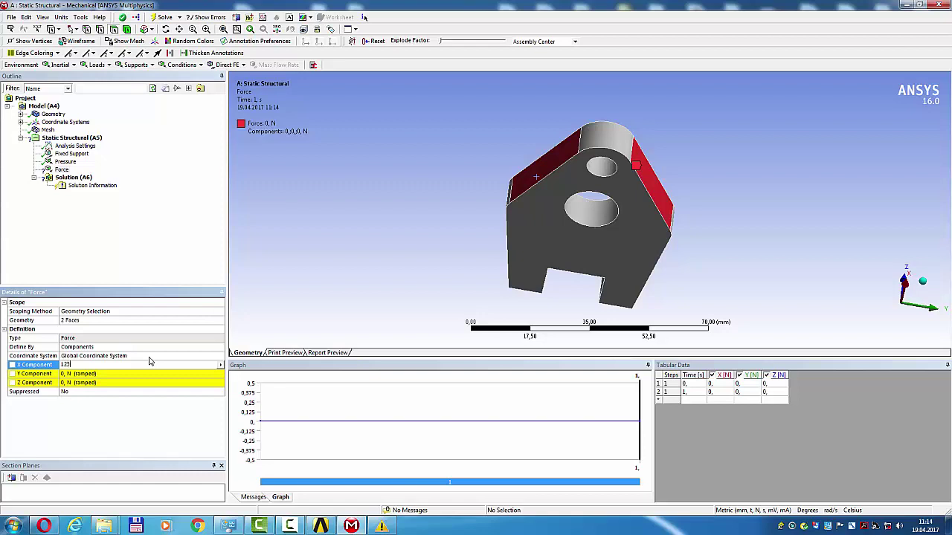
{"action": "type", "text": "4"}
{"action": "left_click", "coordinate": [110, 374]}
{"action": "type", "text": "678"}
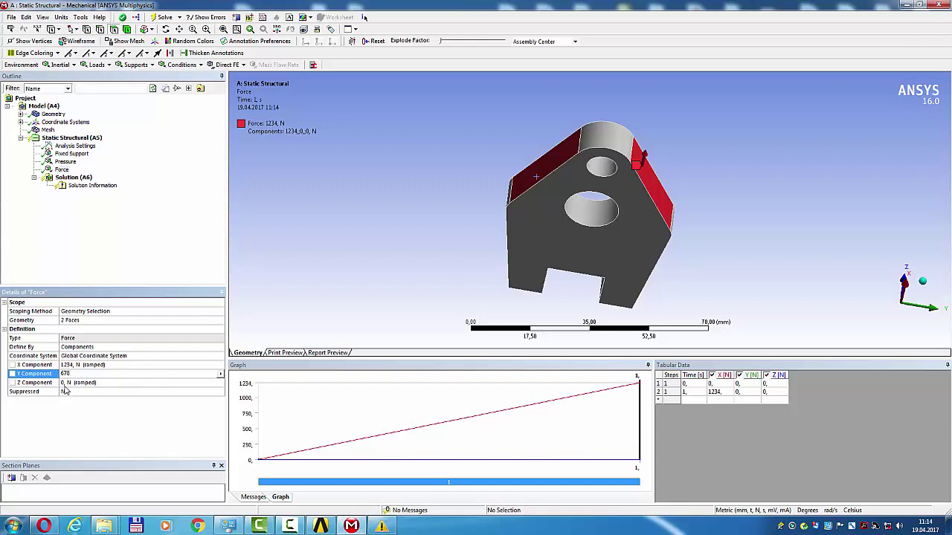
{"action": "left_click", "coordinate": [75, 384]}
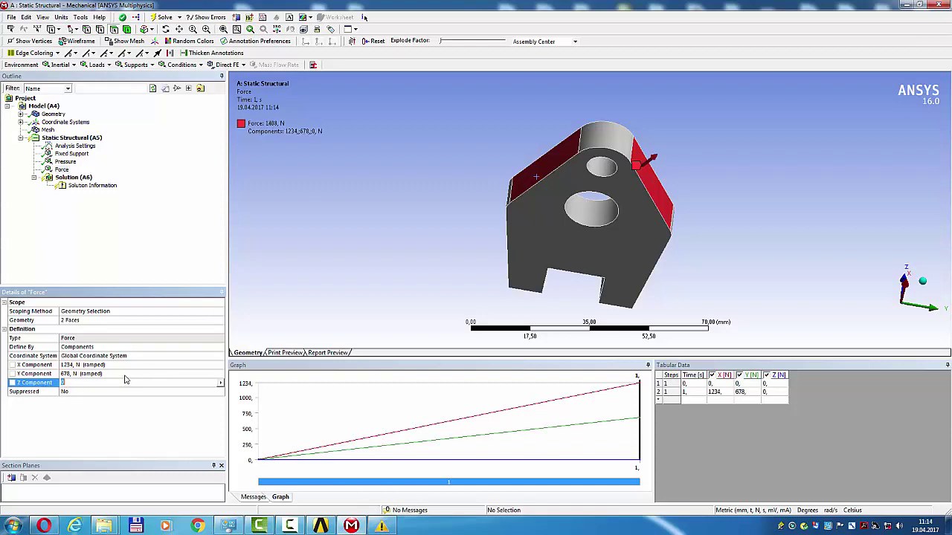
{"action": "key", "text": "BackSpace"}
{"action": "key", "text": "Return"}
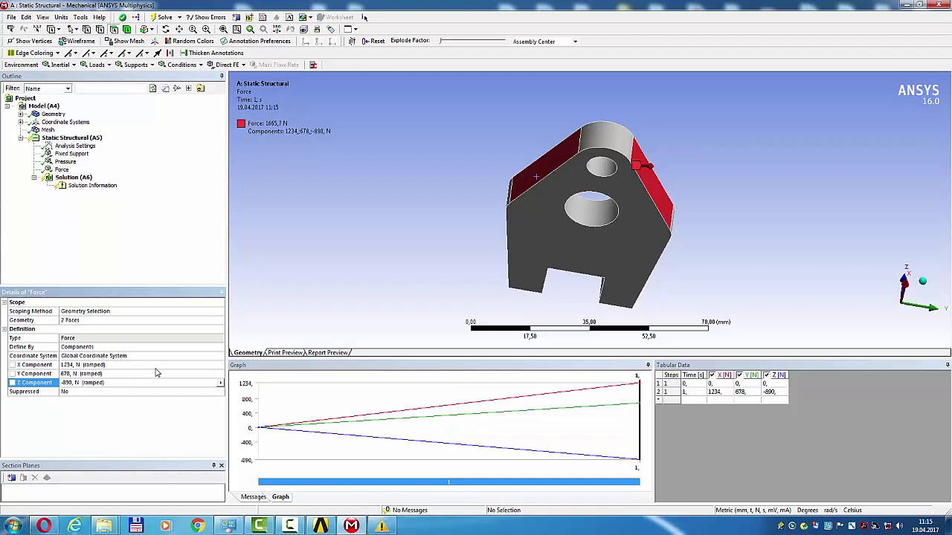
- Add total and directional deformation, equivalent elastic strain and von Mises stress results, then solve
{"action": "left_click", "coordinate": [73, 177]}
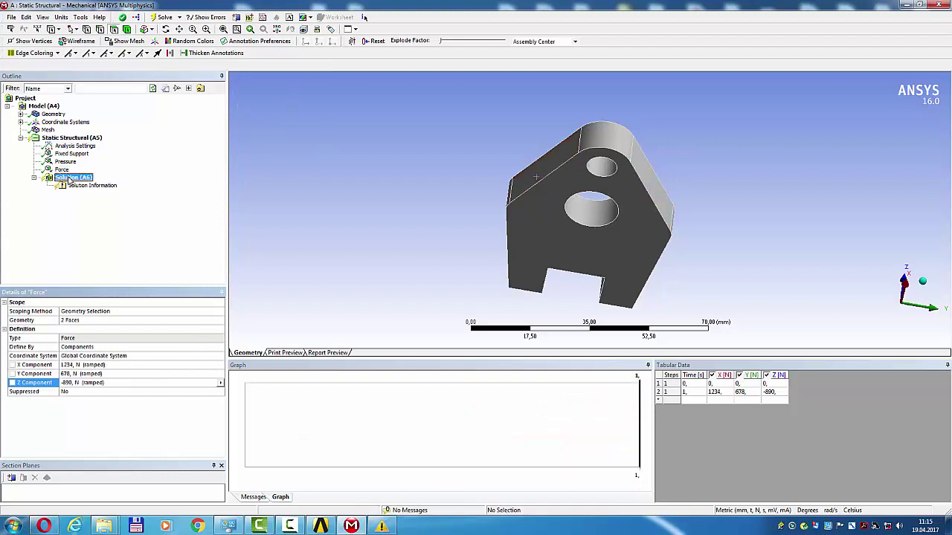
{"action": "left_click", "coordinate": [47, 66]}
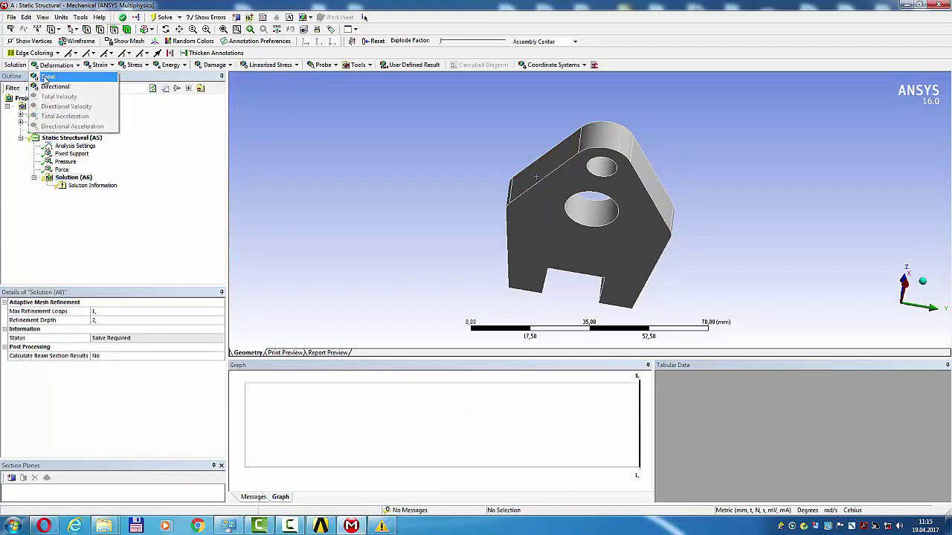
{"action": "left_click", "coordinate": [47, 77]}
{"action": "left_click", "coordinate": [55, 86]}
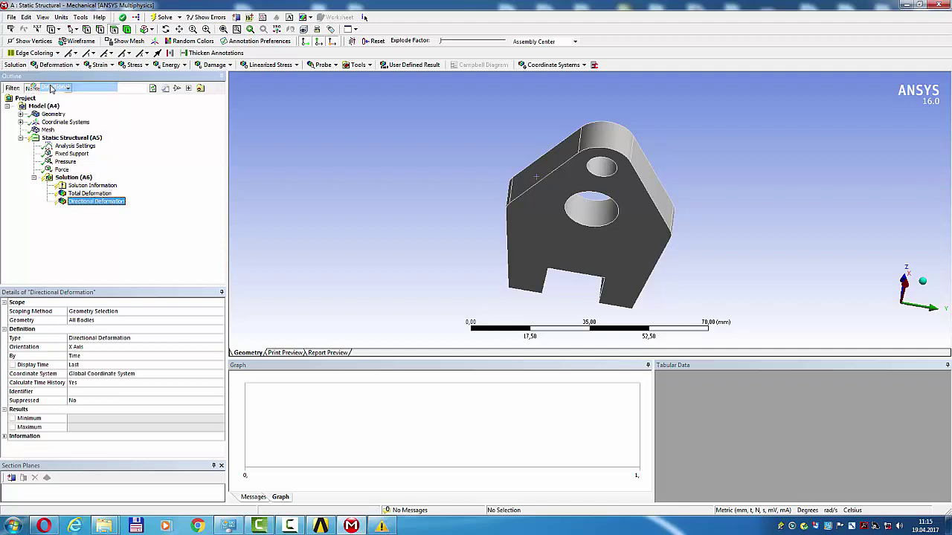
{"action": "left_click", "coordinate": [97, 66]}
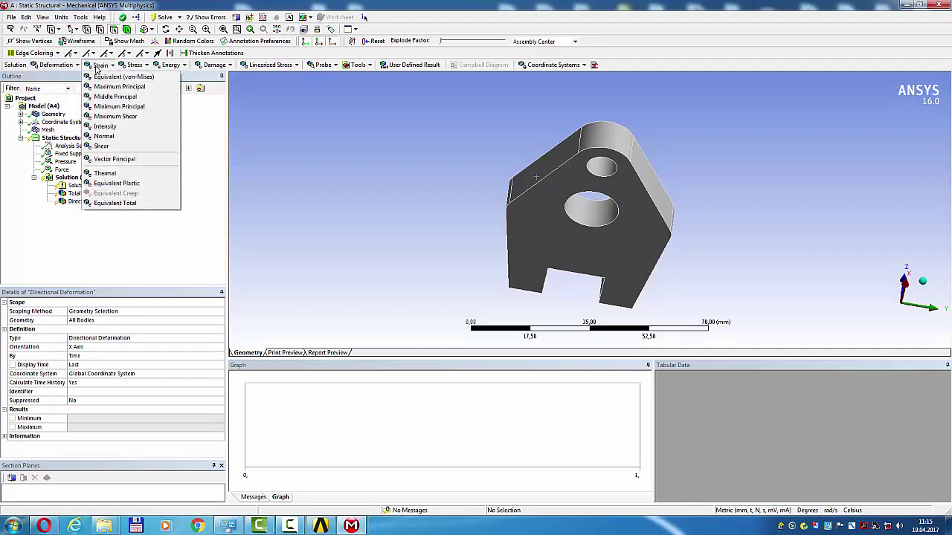
{"action": "left_click", "coordinate": [120, 77]}
{"action": "left_click", "coordinate": [131, 66]}
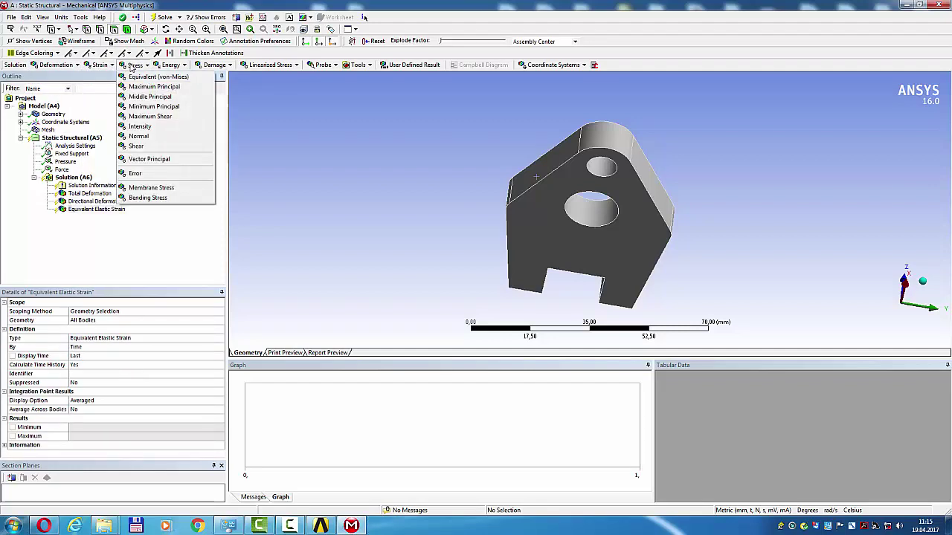
{"action": "left_click", "coordinate": [134, 78]}
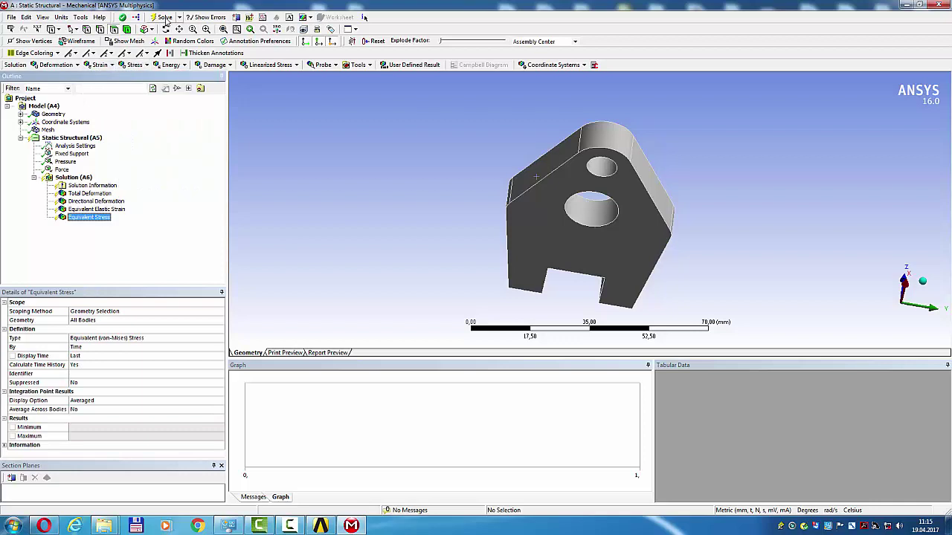
{"action": "left_click", "coordinate": [161, 17]}
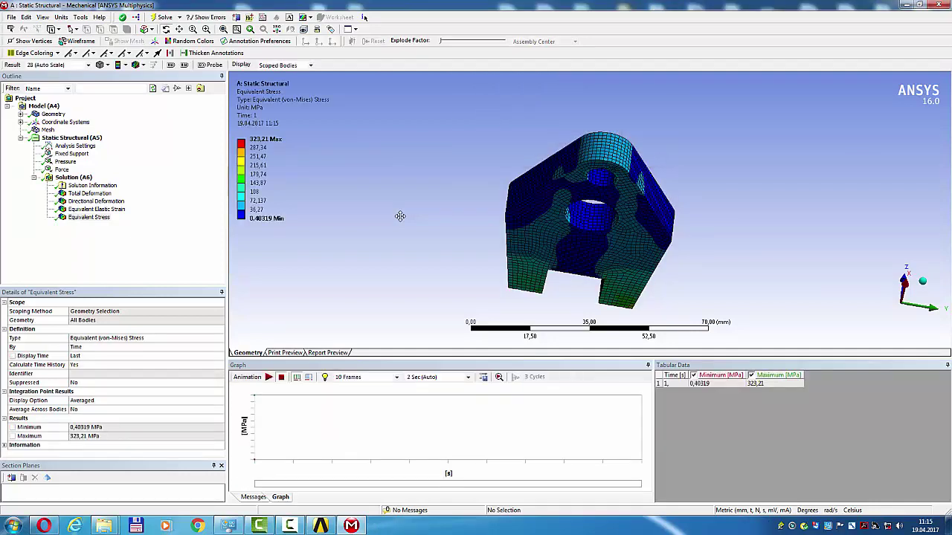
- Review the total deformation result (max 0.1558 mm), then animate the equivalent stress plot
{"action": "left_click", "coordinate": [81, 194]}
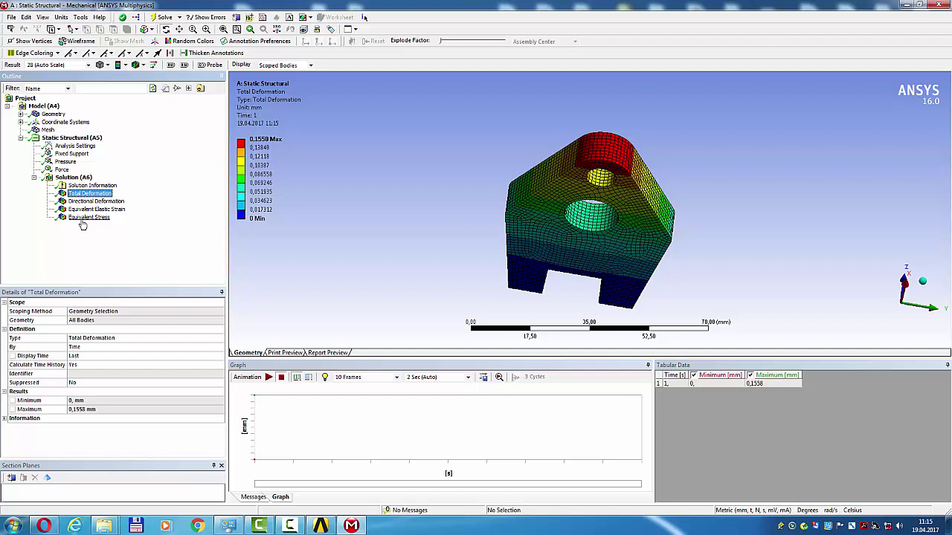
{"action": "left_click", "coordinate": [83, 220]}
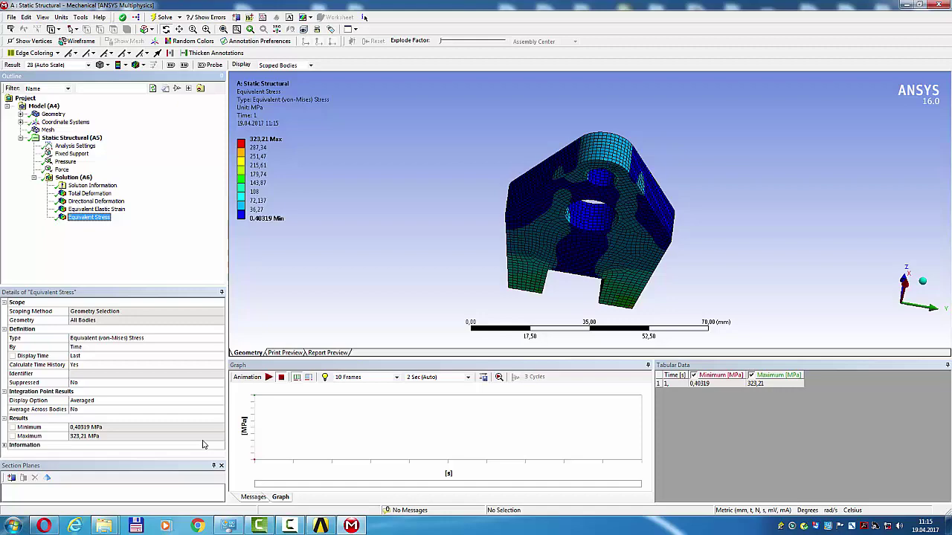
{"action": "left_click", "coordinate": [268, 377]}
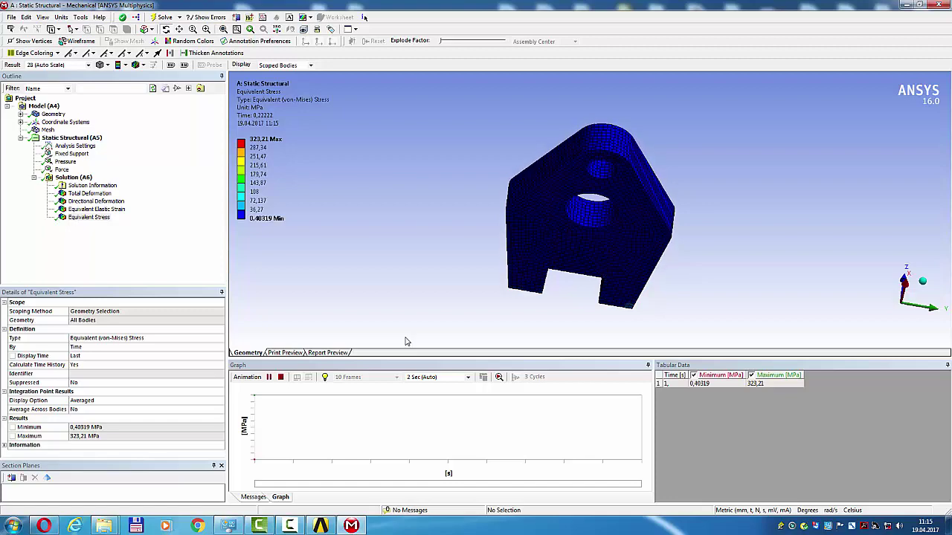
- Animate the equivalent elastic strain result, then the X-axis directional deformation result
{"action": "left_click", "coordinate": [108, 210]}
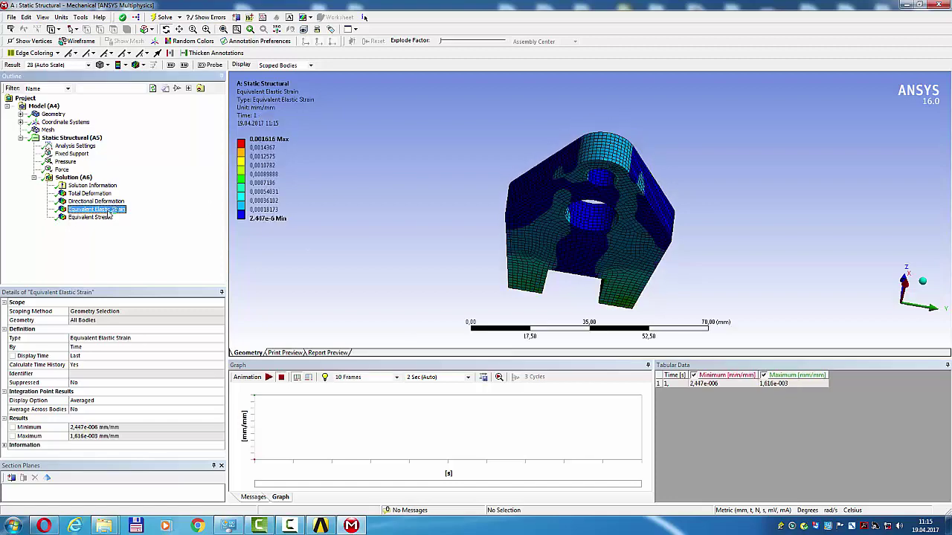
{"action": "left_click", "coordinate": [268, 377]}
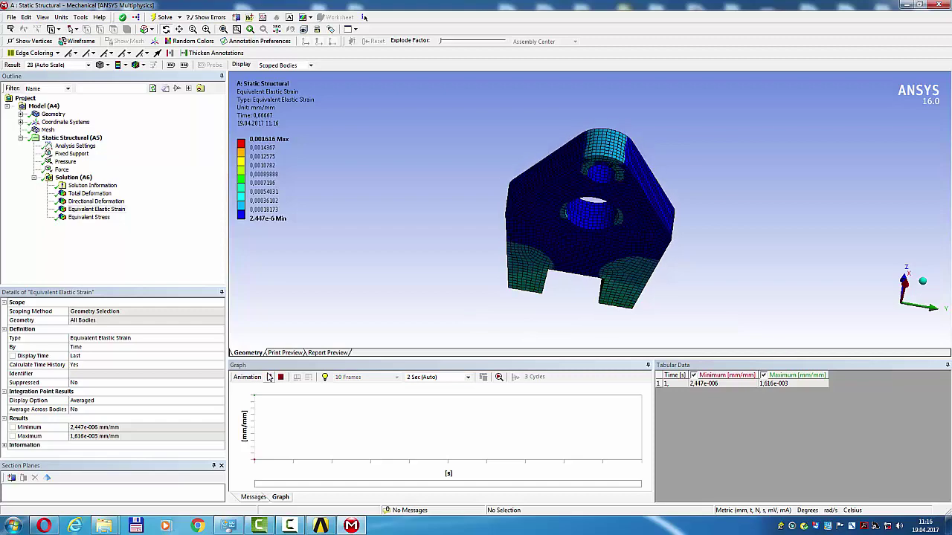
{"action": "left_click", "coordinate": [96, 202]}
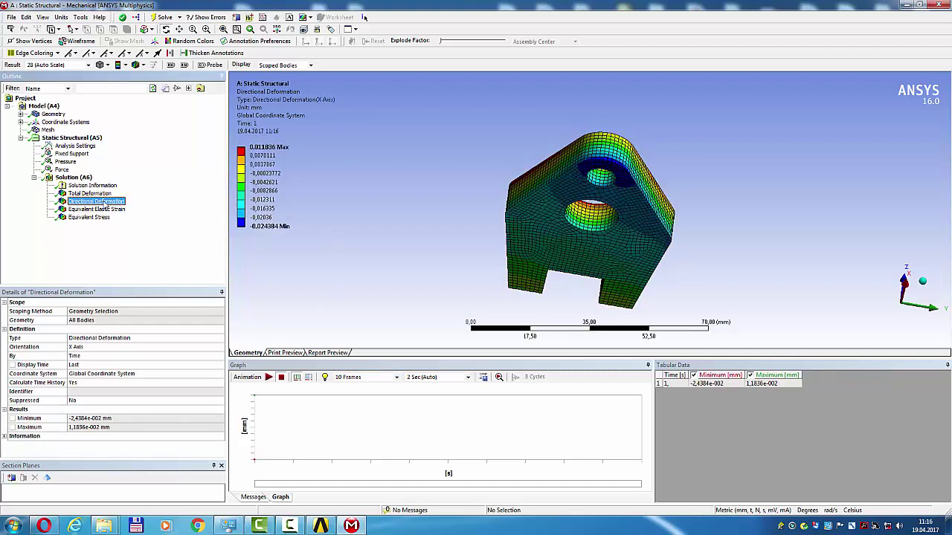
{"action": "left_click", "coordinate": [268, 377]}
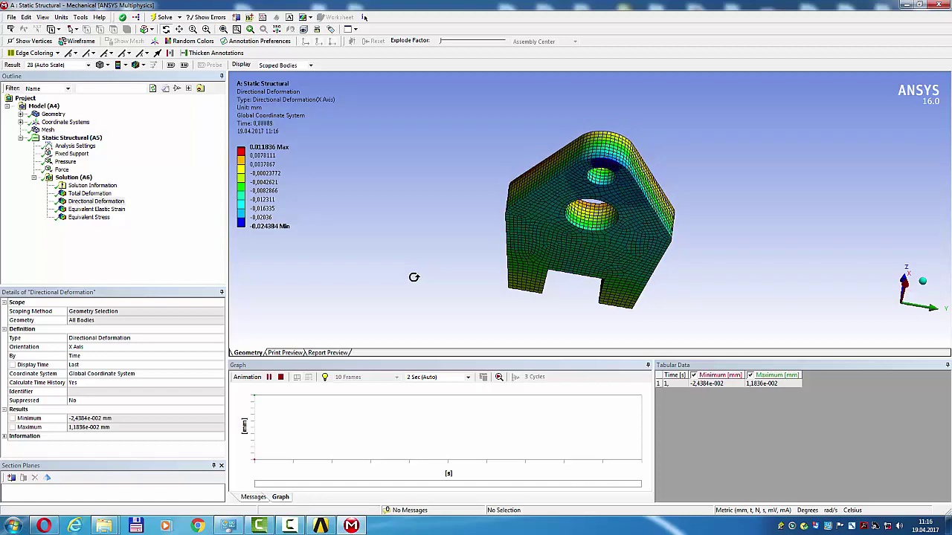
{"action": "left_click", "coordinate": [332, 353]}
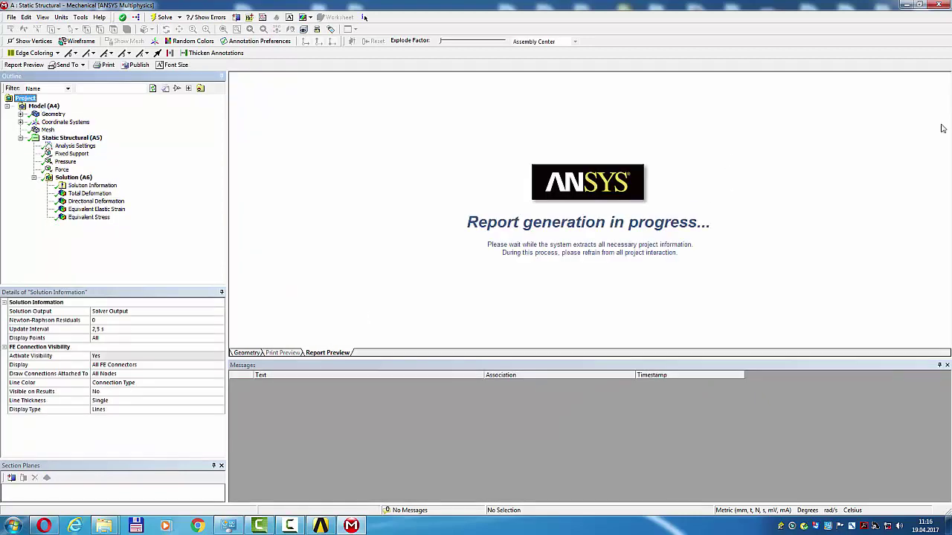
{"action": "left_click_drag", "start_coordinate": [945, 88], "coordinate": [946, 228]}
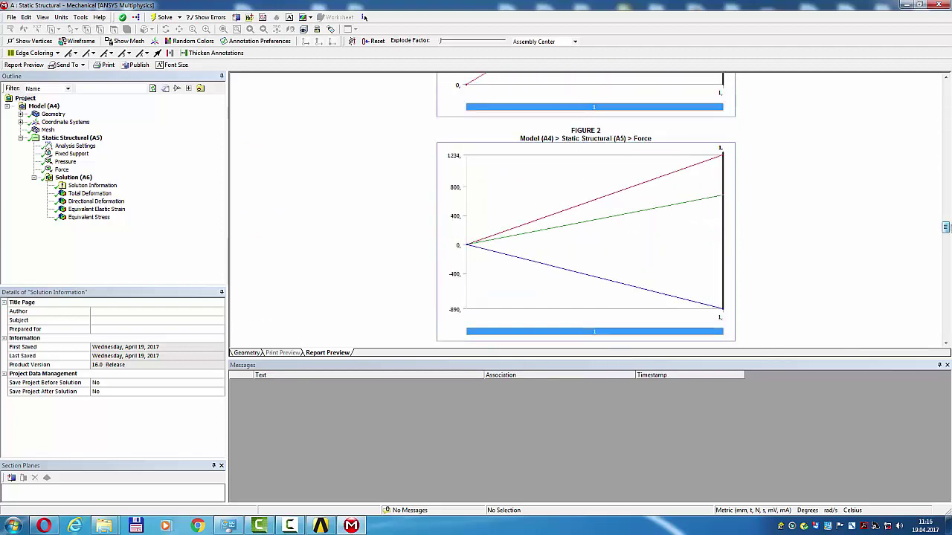
{"action": "left_click_drag", "start_coordinate": [945, 227], "coordinate": [946, 327]}
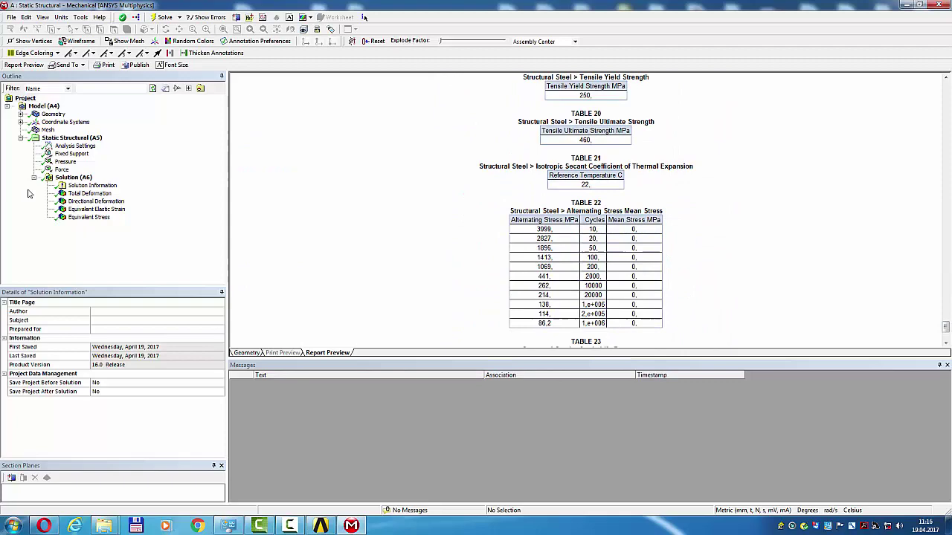
{"action": "left_click", "coordinate": [101, 190]}
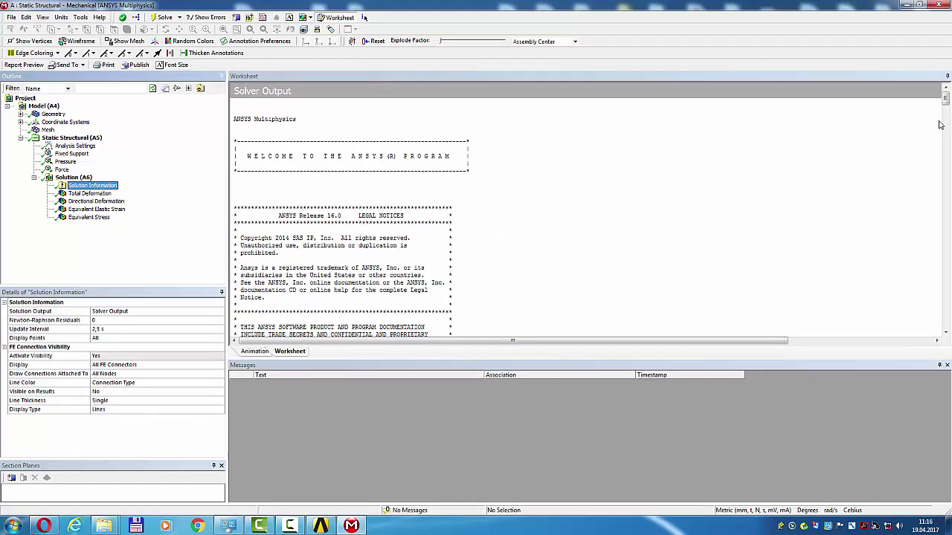
{"action": "left_click_drag", "start_coordinate": [946, 106], "coordinate": [945, 303]}
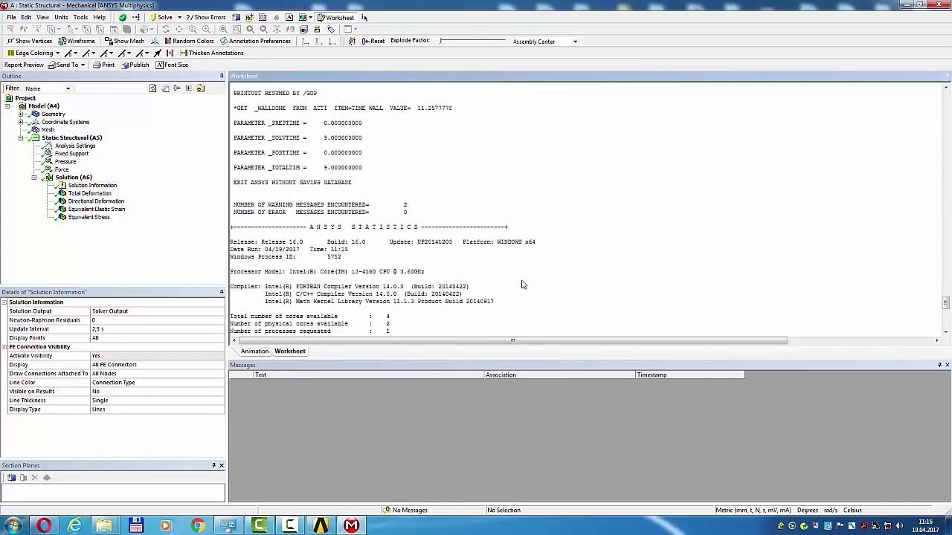
{"action": "left_click", "coordinate": [97, 202]}
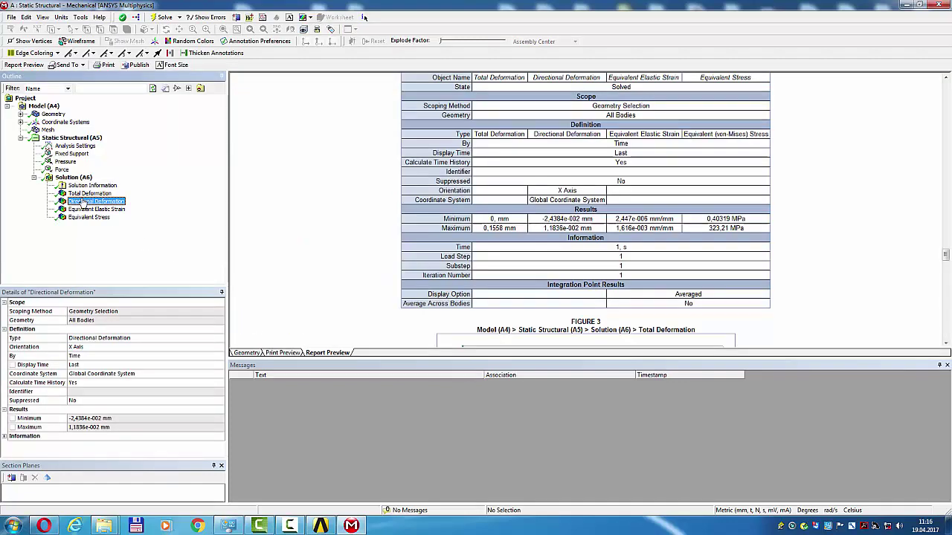
- Return to the 3D plot and animate the X-axis directional deformation (-0.0244 to 0.0118 mm)
{"action": "left_click", "coordinate": [247, 353]}
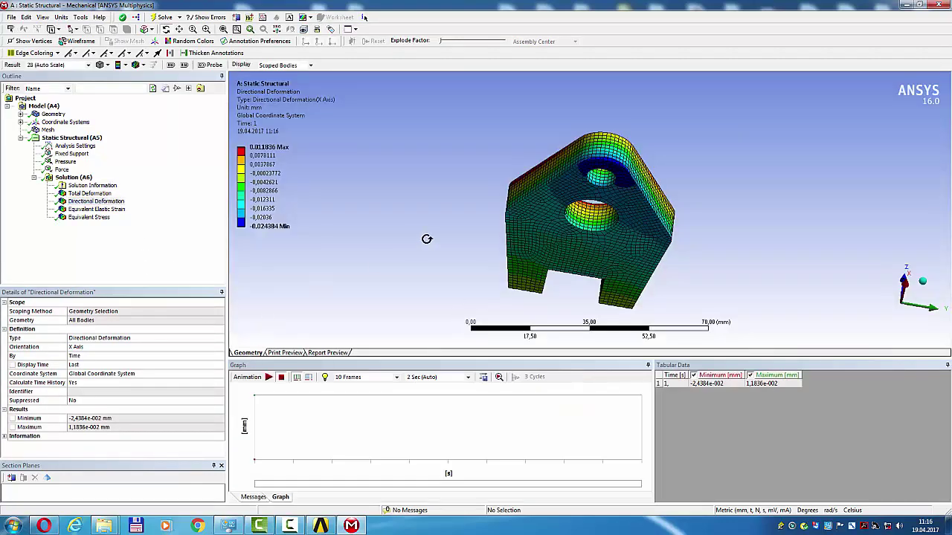
{"action": "left_click", "coordinate": [268, 377]}
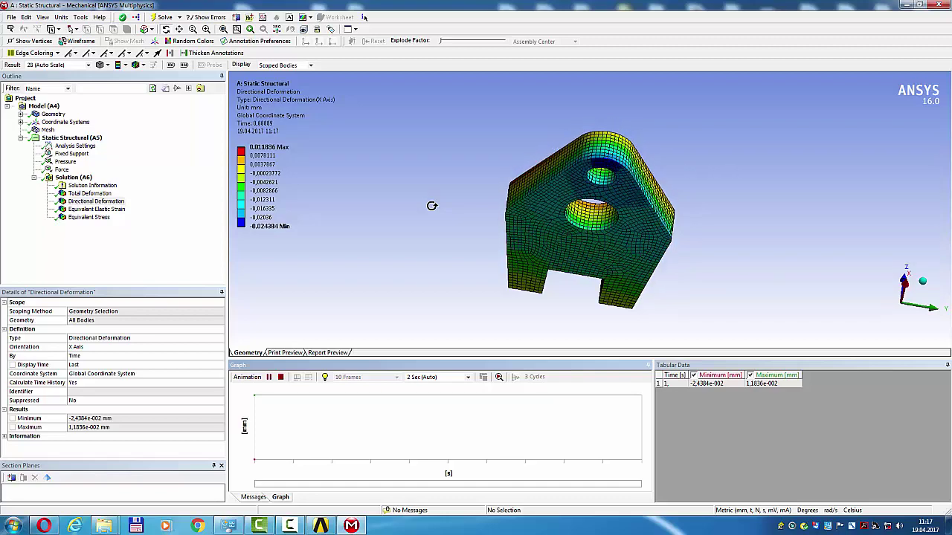
{"action": "left_click", "coordinate": [290, 526]}
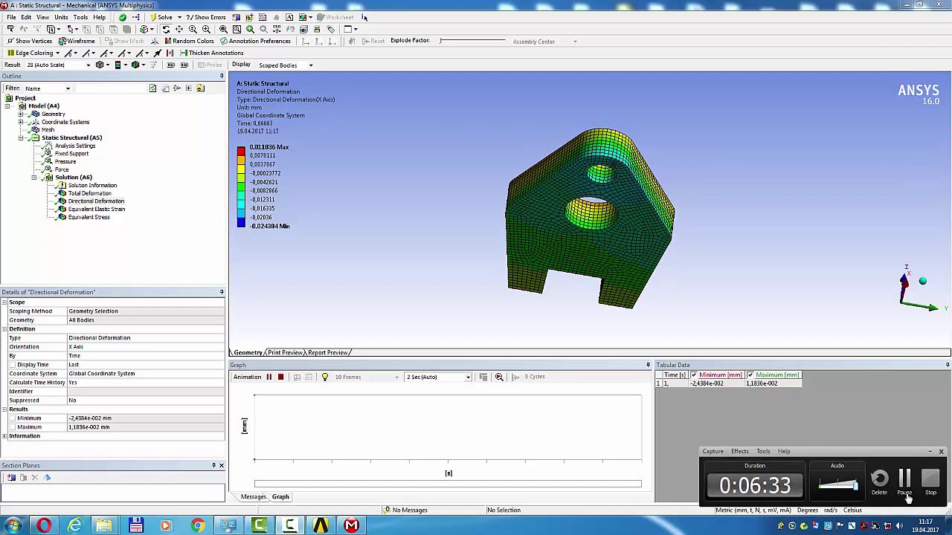